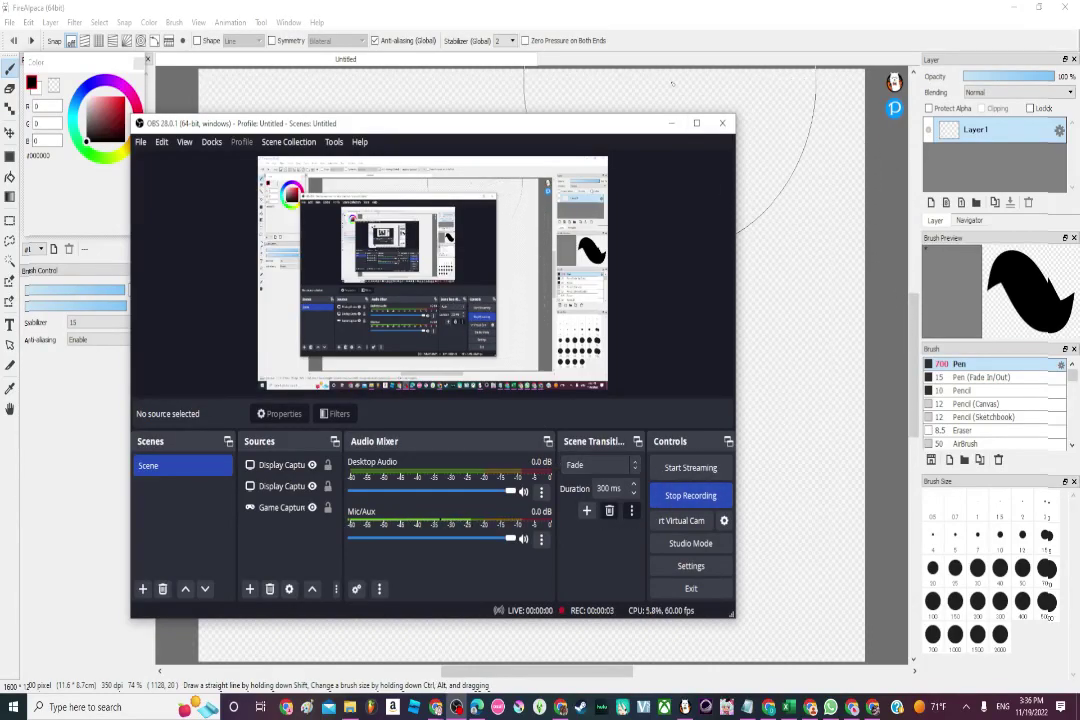
# Minimize the OBS window to uncover the drawing canvas
pyautogui.click(669, 122)
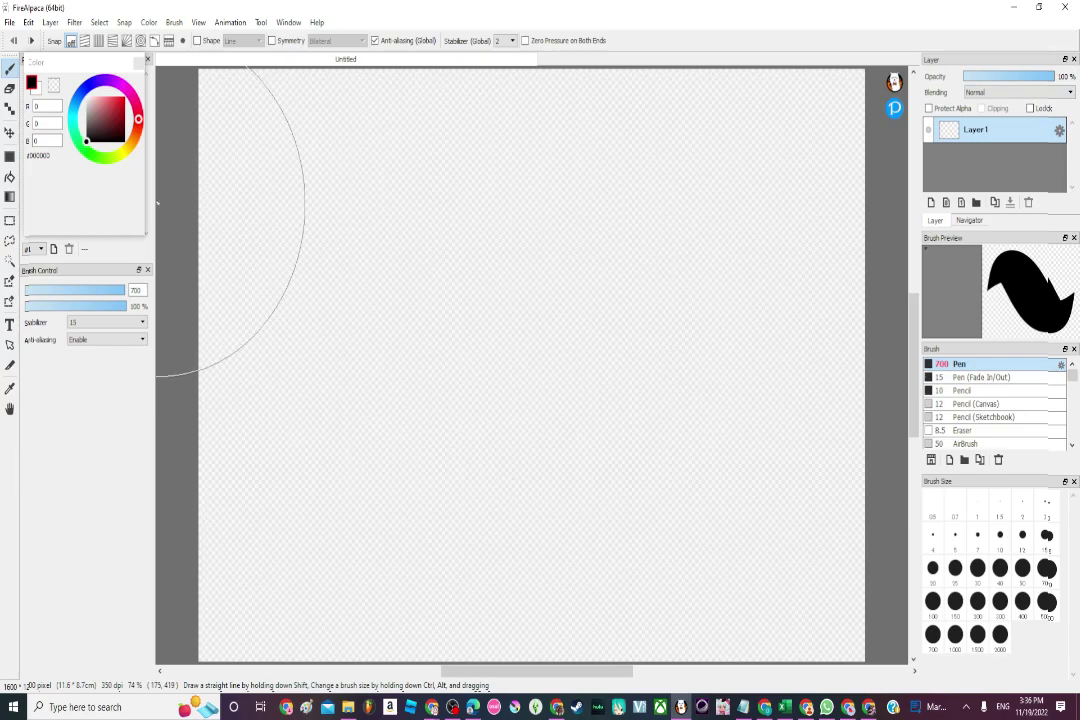
pyautogui.click(111, 128)
pyautogui.moveTo(106, 131)
pyautogui.mouseDown()
pyautogui.moveTo(119, 136)
pyautogui.moveTo(101, 112)
pyautogui.moveTo(122, 102)
pyautogui.mouseUp()
pyautogui.click(137, 129)
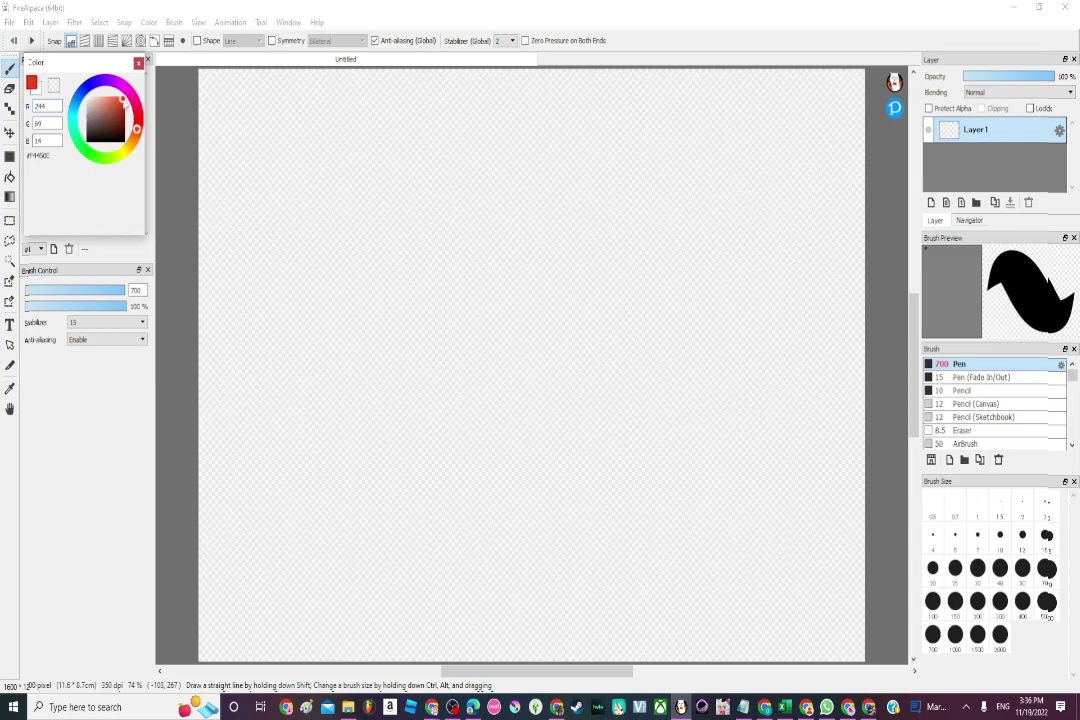
pyautogui.click(534, 294)
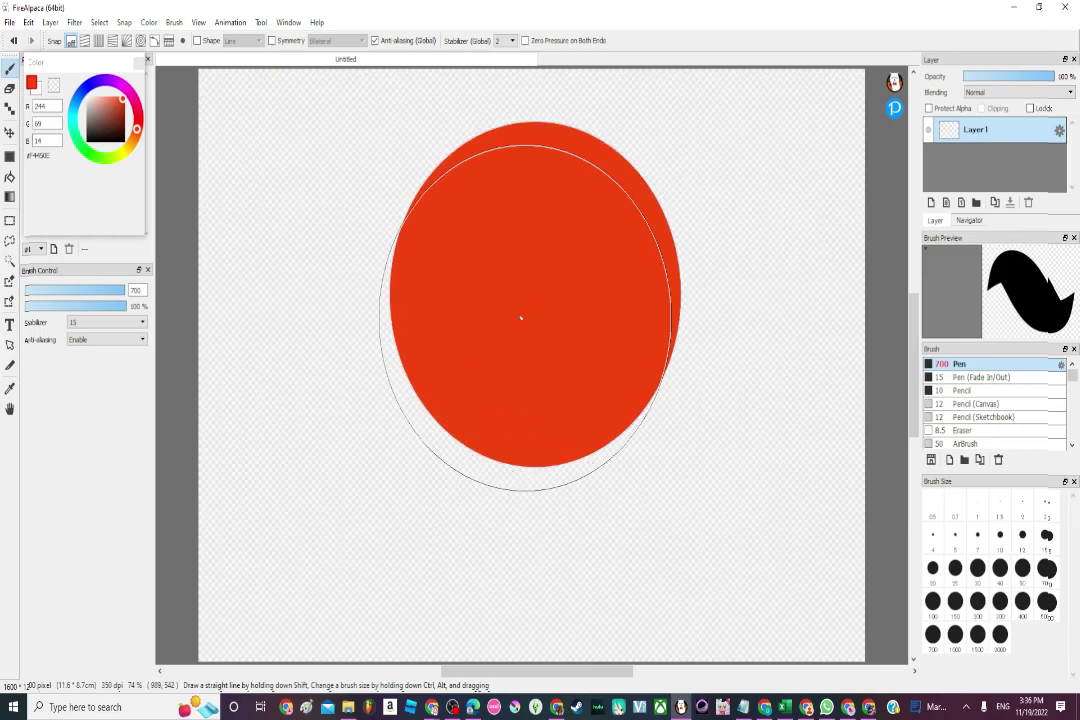
pyautogui.moveTo(117, 106)
pyautogui.mouseDown()
pyautogui.moveTo(104, 101)
pyautogui.moveTo(106, 110)
pyautogui.moveTo(92, 89)
pyautogui.moveTo(118, 84)
pyautogui.moveTo(133, 143)
pyautogui.mouseUp()
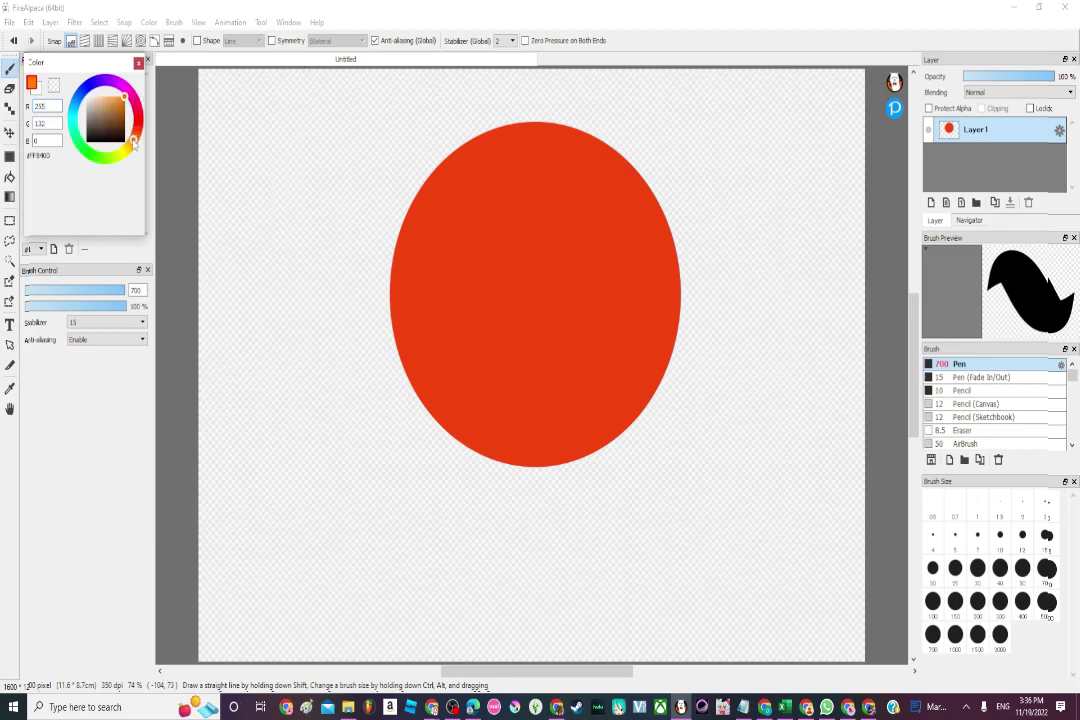
pyautogui.click(14, 40)
pyautogui.click(517, 235)
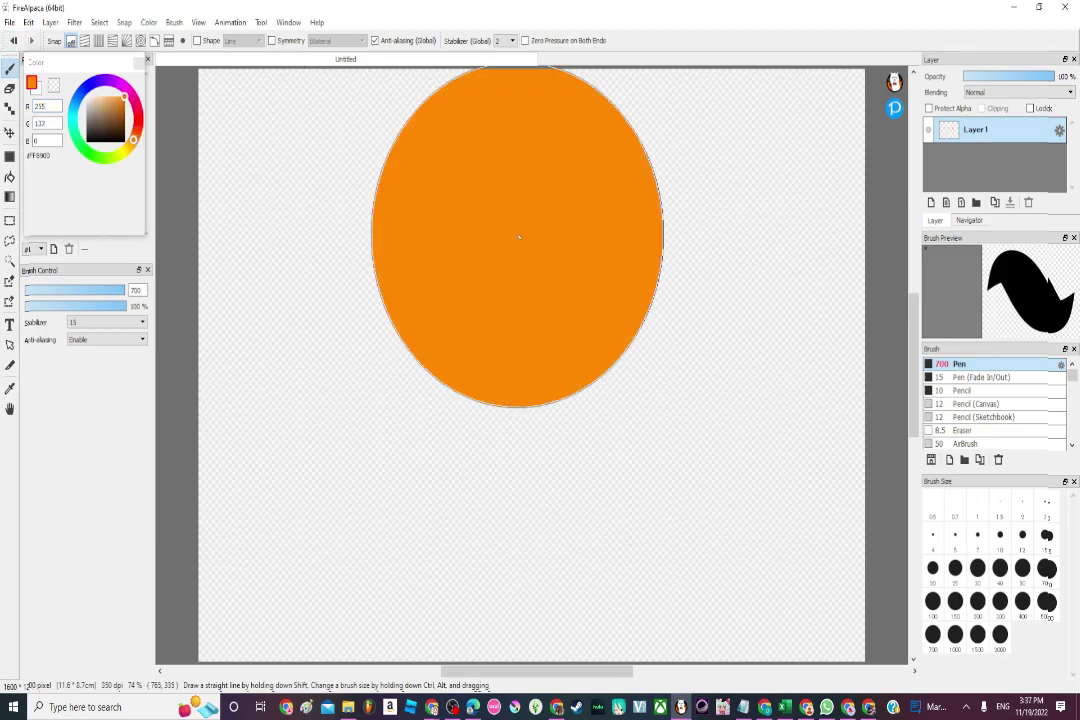
pyautogui.hotkey('ctrl', 'z')
# Choose orange #ED9734, clear the trial shapes and stamp a single head circle at brush size 700 in the canvas's upper middle
pyautogui.click(120, 103)
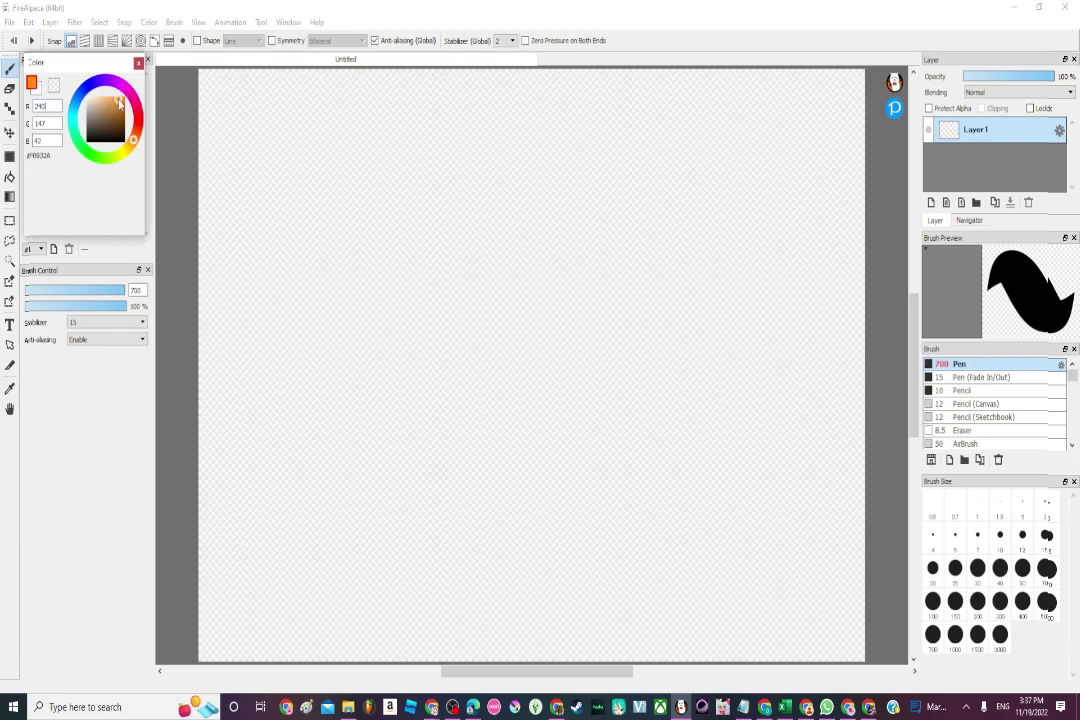
pyautogui.click(119, 90)
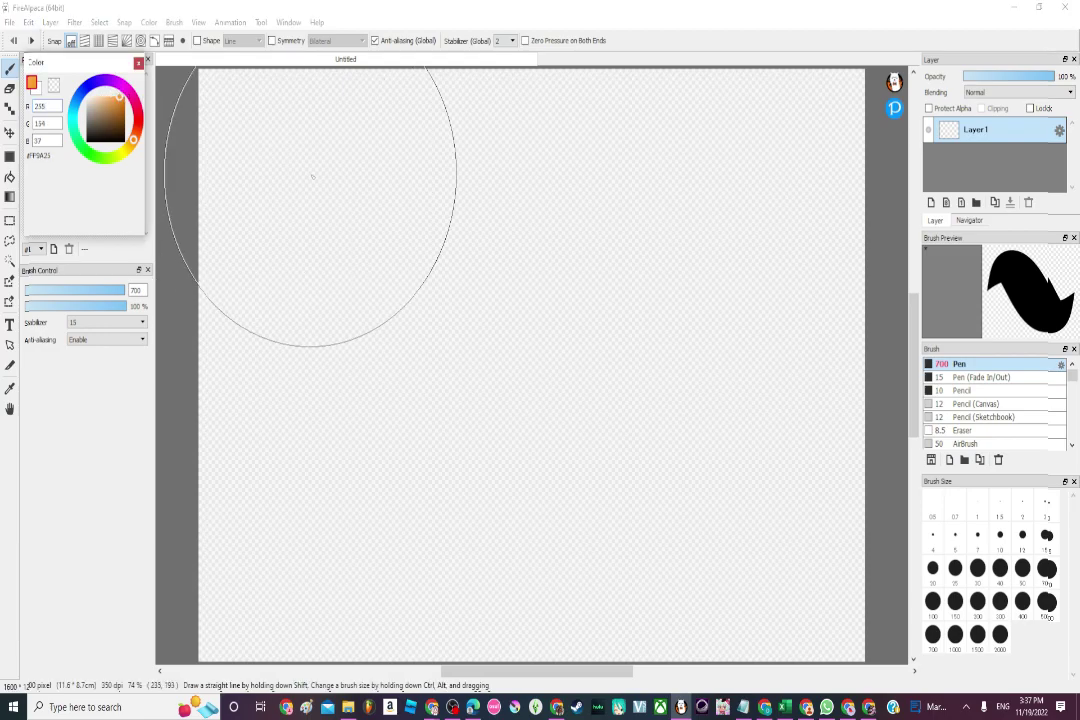
pyautogui.click(503, 285)
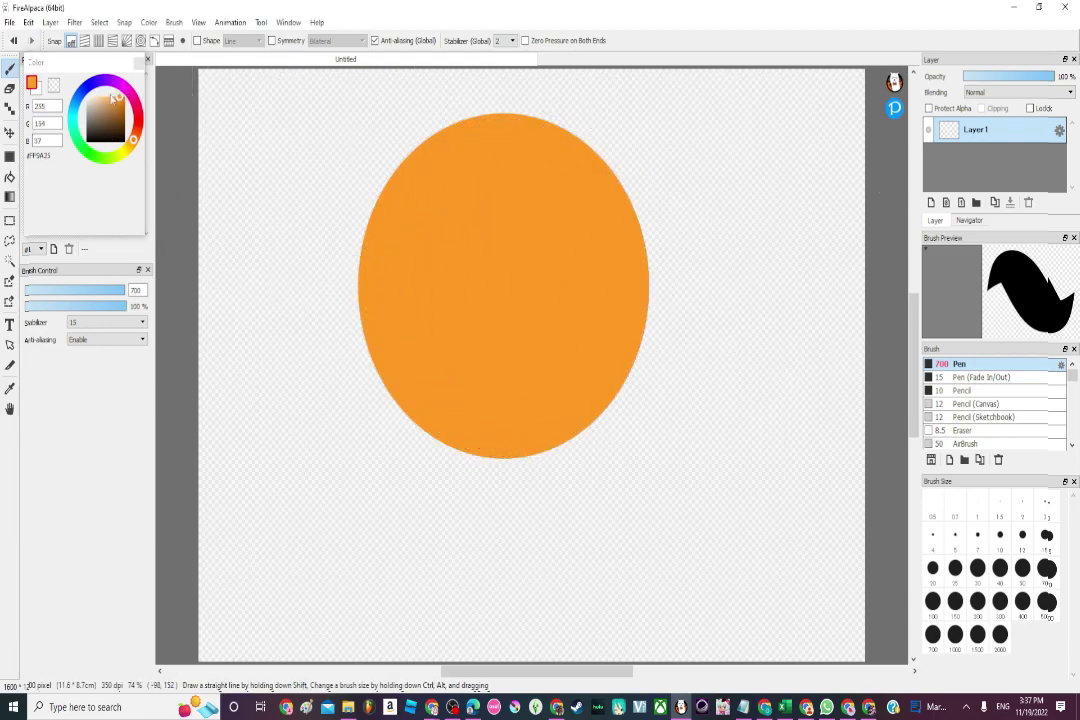
pyautogui.click(116, 104)
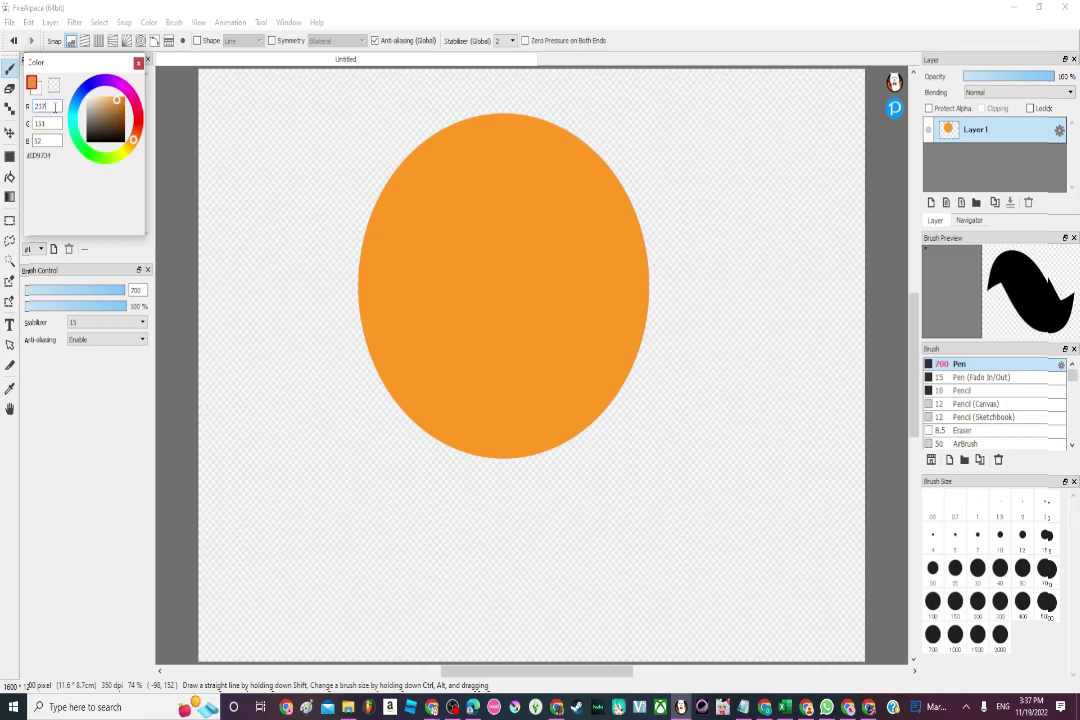
pyautogui.moveTo(446, 278); pyautogui.dragTo(535, 289)
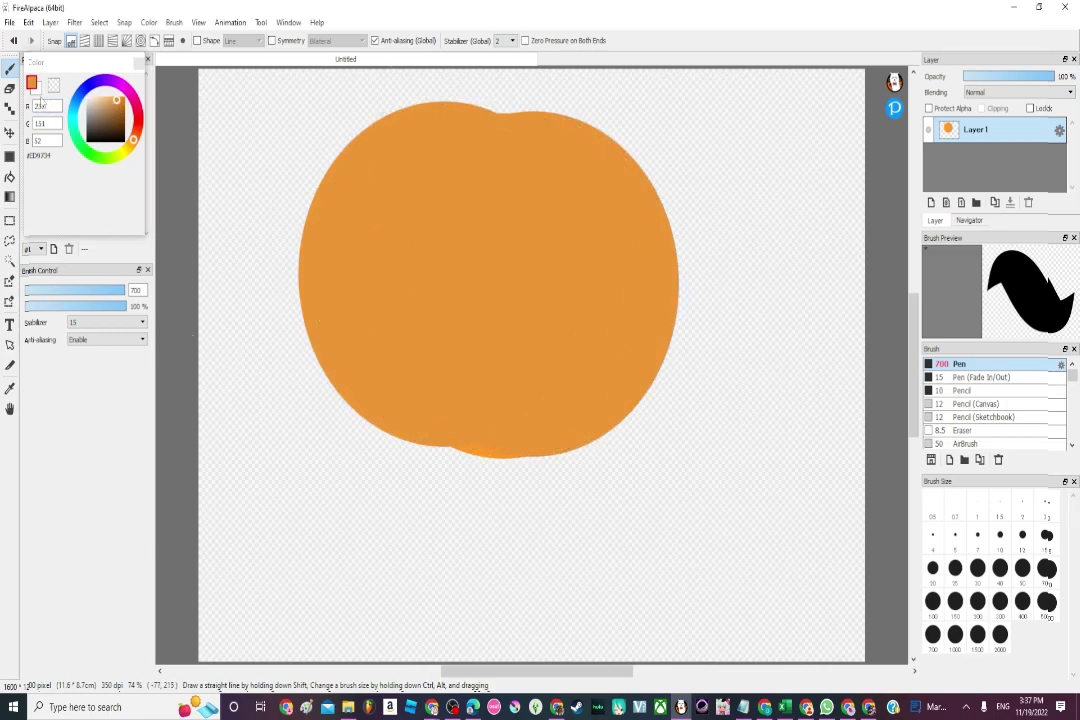
pyautogui.click(13, 40)
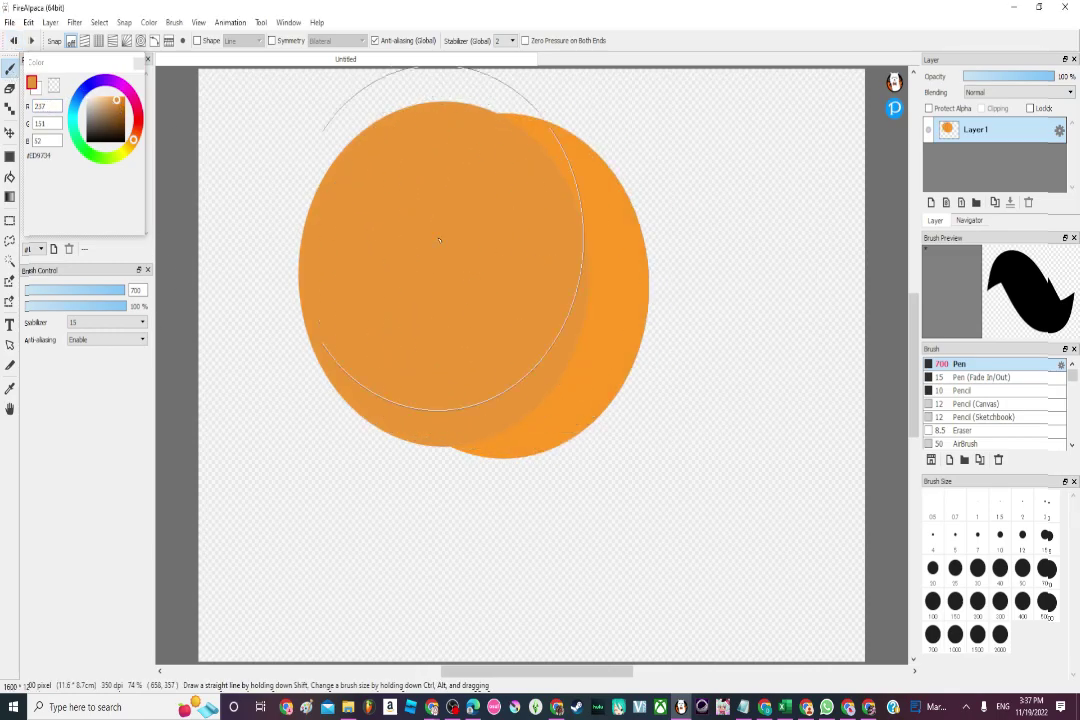
pyautogui.click(13, 40)
pyautogui.click(13, 40)
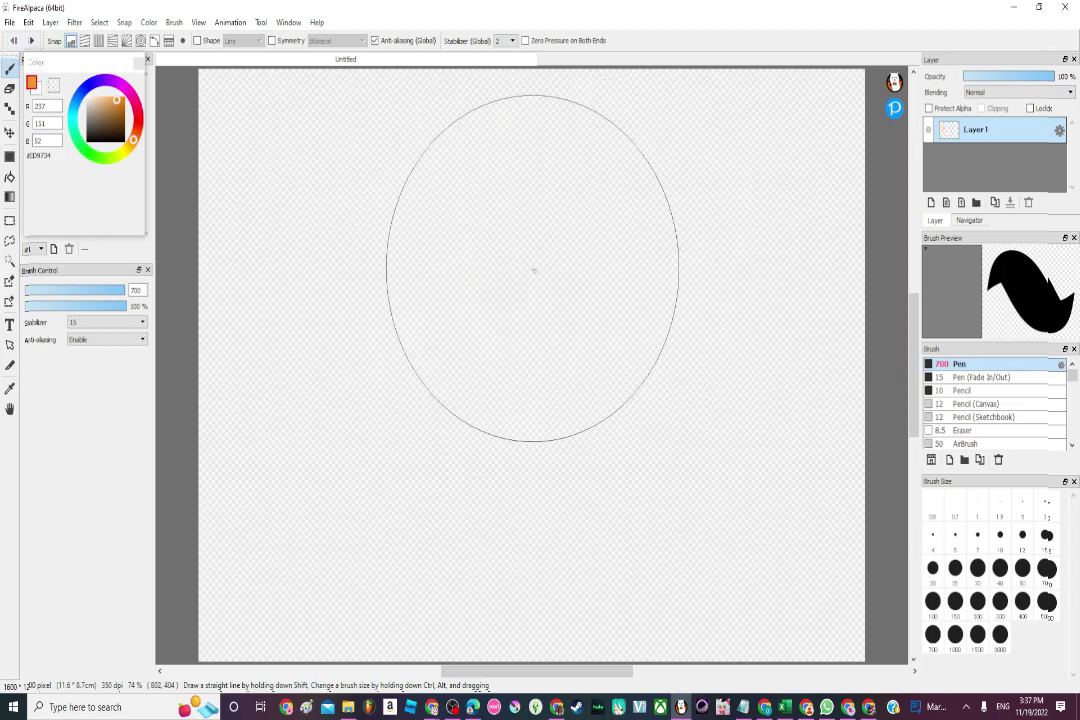
pyautogui.click(527, 306)
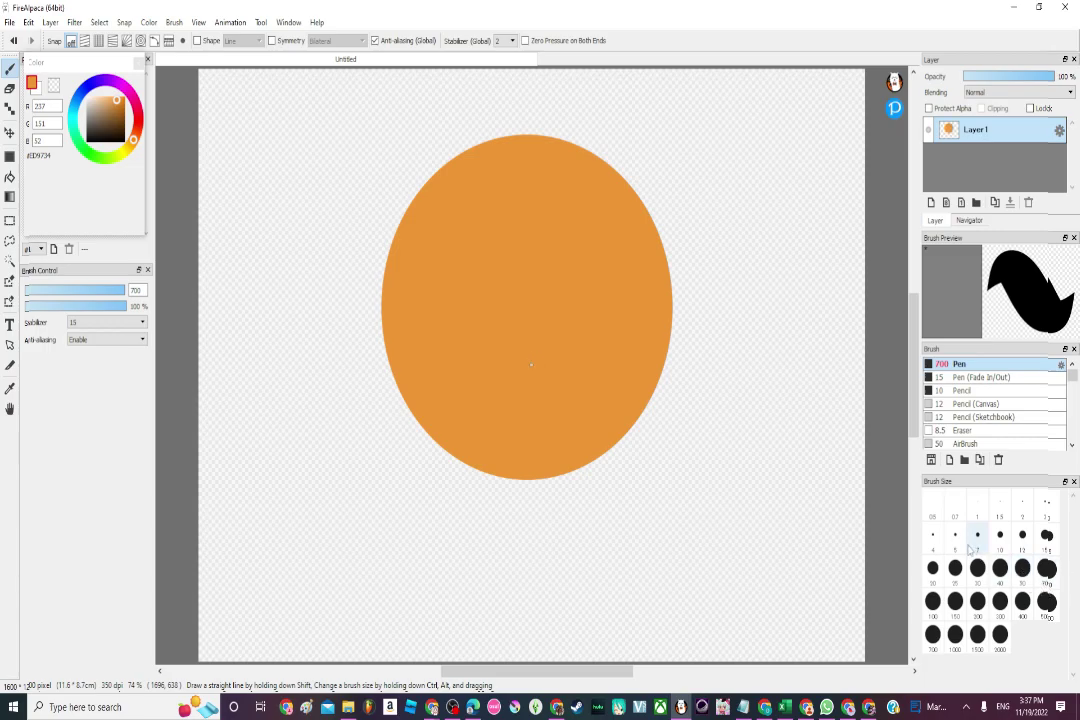
# Draw an M-shaped hairline across the head in brown #802D00 at brush size 20 and fill the area outside it as hair
pyautogui.click(1046, 540)
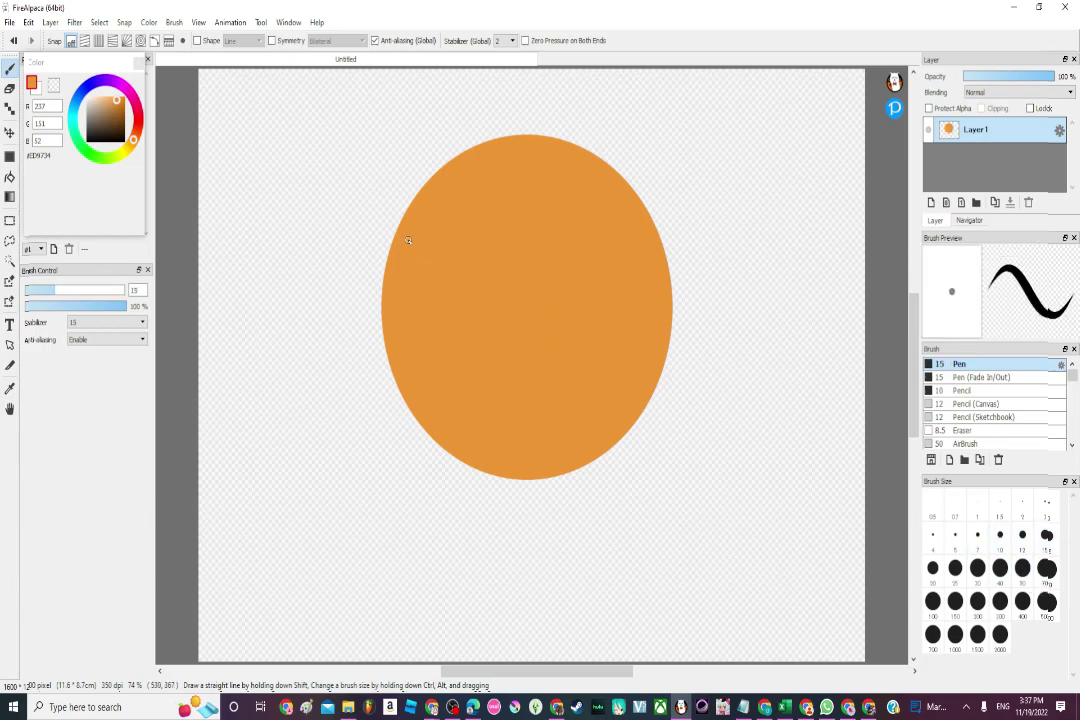
pyautogui.click(934, 574)
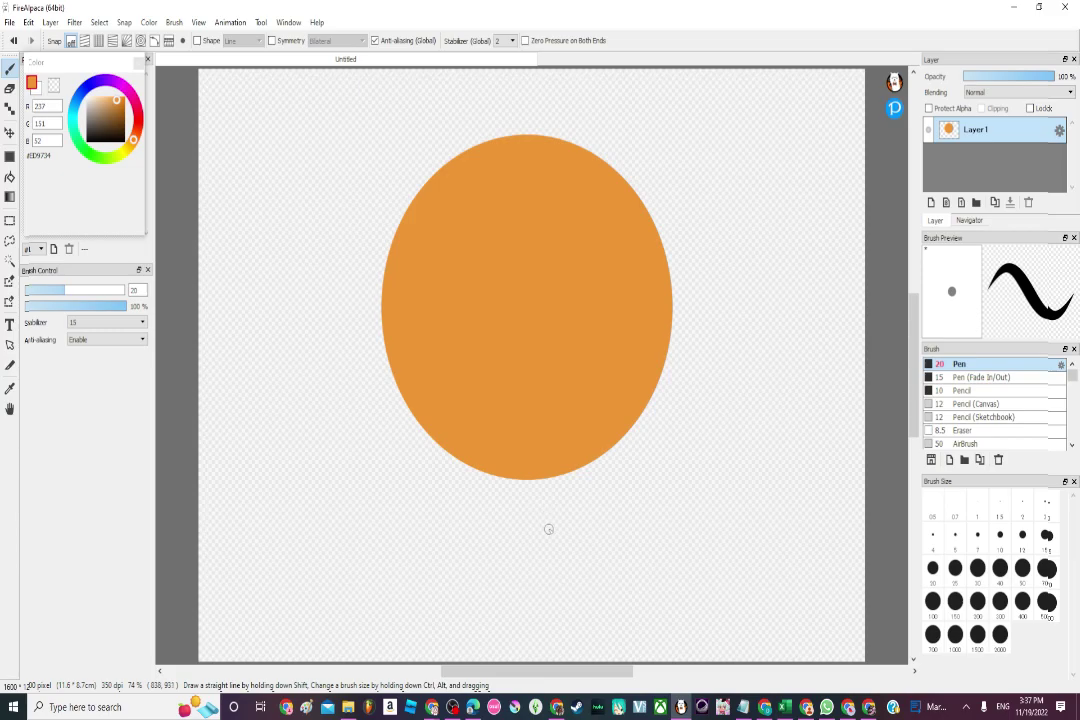
pyautogui.moveTo(94, 108)
pyautogui.mouseDown()
pyautogui.moveTo(108, 133)
pyautogui.moveTo(113, 125)
pyautogui.moveTo(137, 139)
pyautogui.moveTo(100, 118)
pyautogui.moveTo(121, 136)
pyautogui.moveTo(128, 122)
pyautogui.mouseUp()
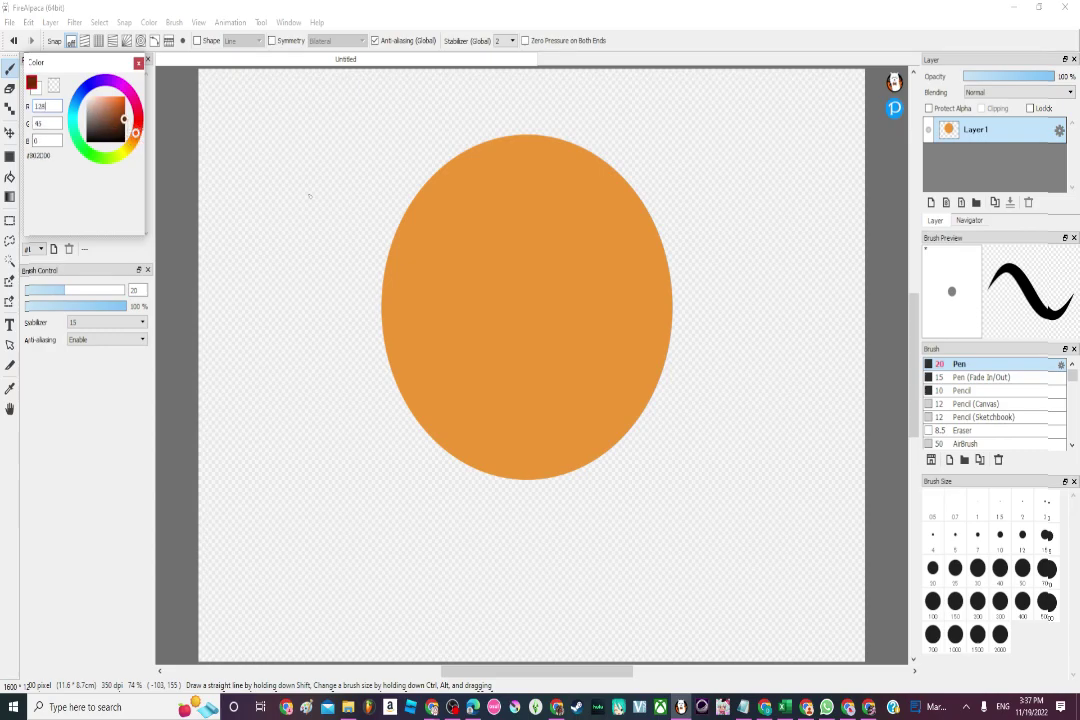
pyautogui.scroll(-1, 400, 250)
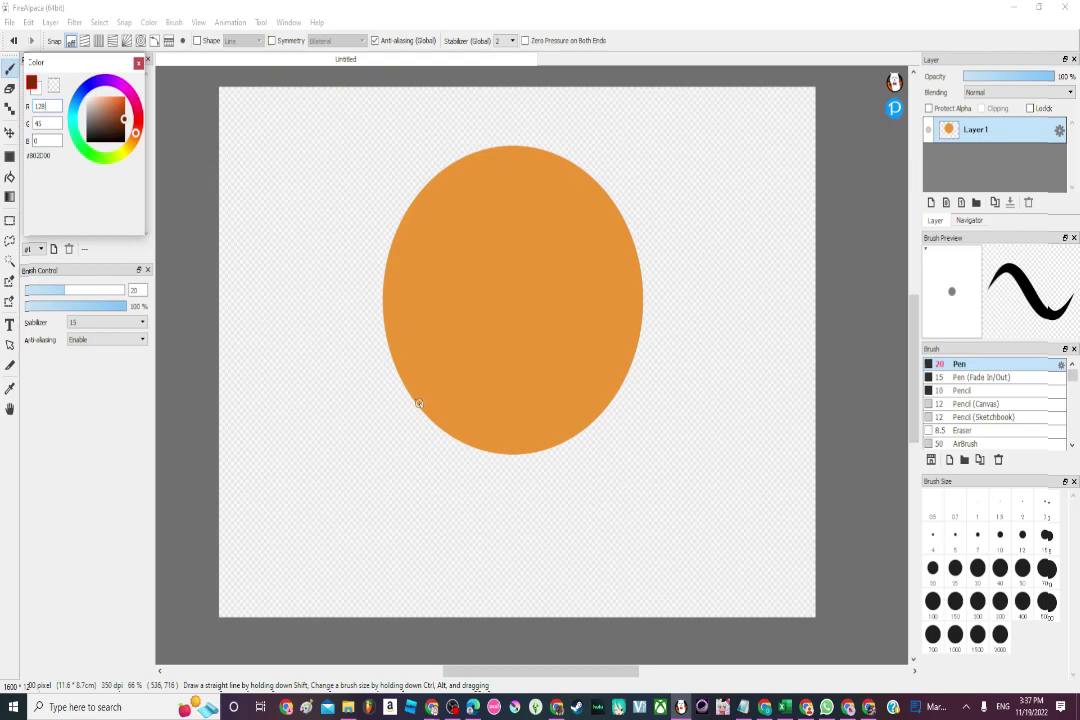
pyautogui.moveTo(418, 403)
pyautogui.mouseDown()
pyautogui.moveTo(404, 311)
pyautogui.moveTo(412, 262)
pyautogui.moveTo(444, 225)
pyautogui.moveTo(477, 218)
pyautogui.mouseUp()
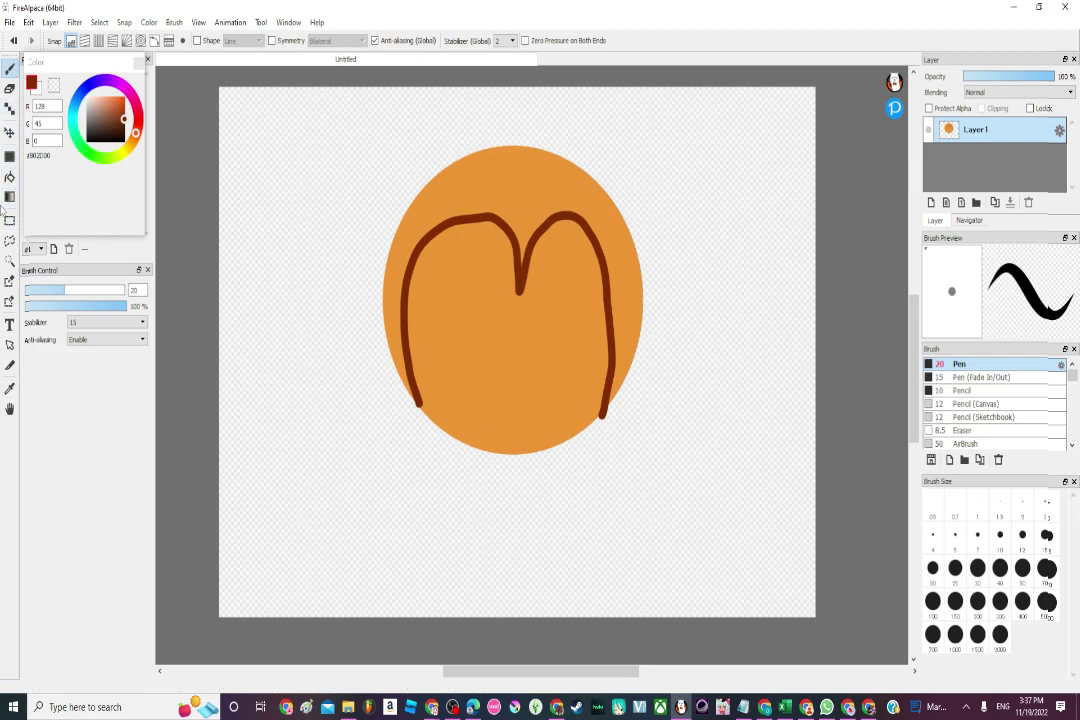
pyautogui.click(9, 177)
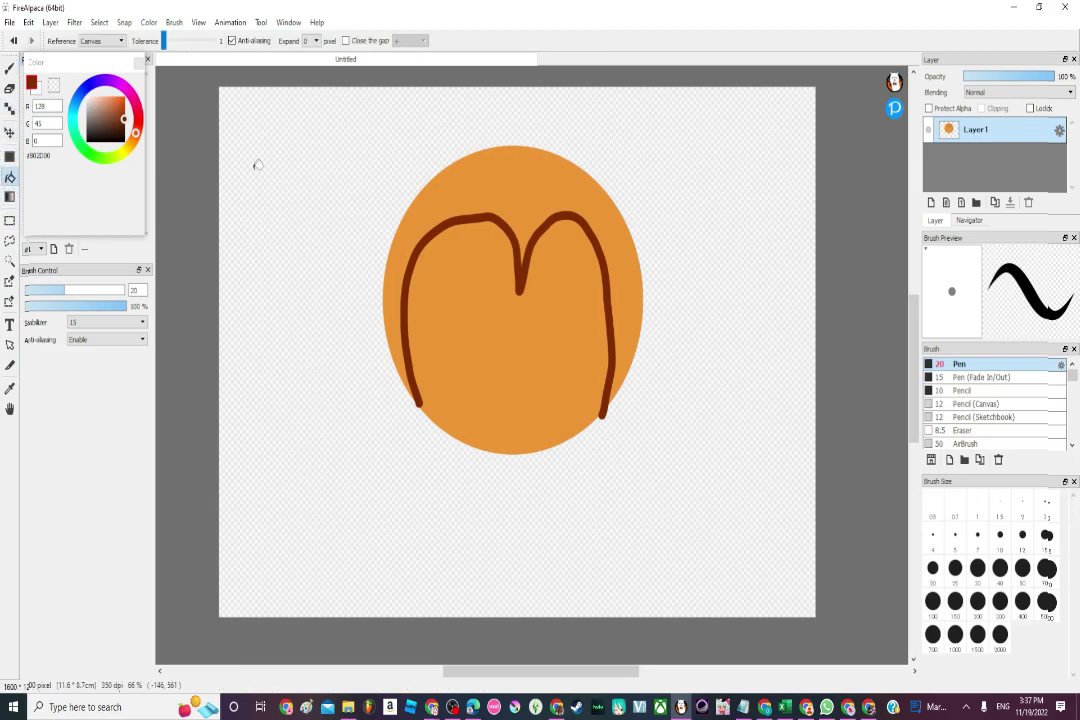
pyautogui.click(509, 175)
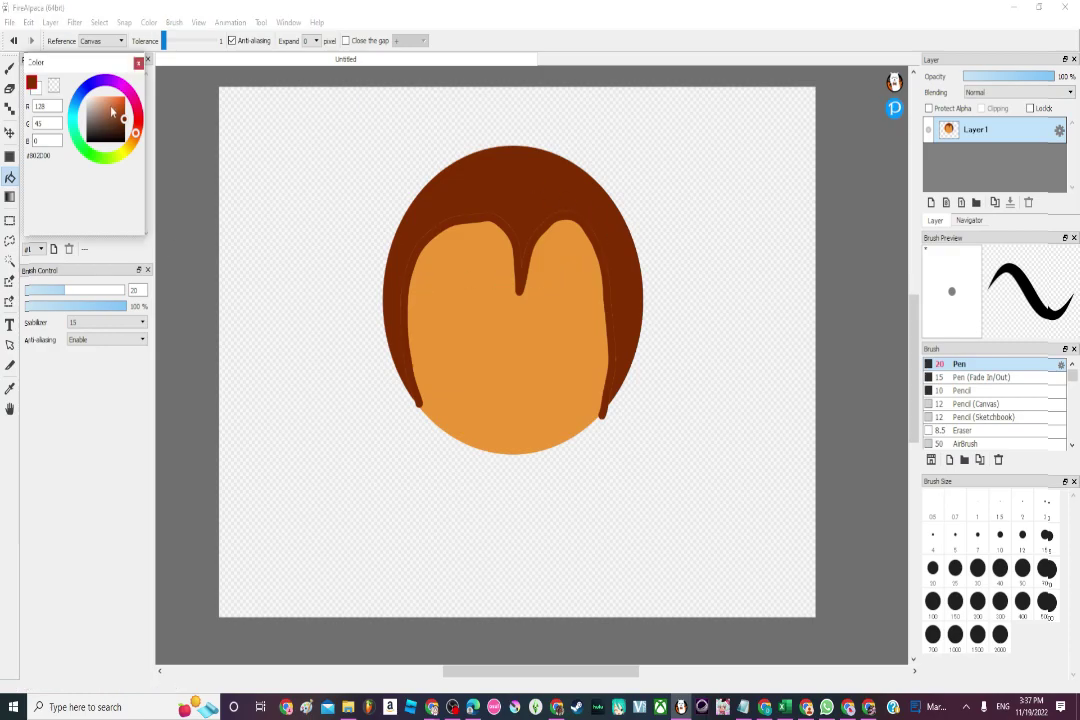
# Stamp two white #FFFFFF eyes side by side on the face with the Pen at brush size 200
pyautogui.moveTo(113, 107)
pyautogui.mouseDown()
pyautogui.moveTo(125, 96)
pyautogui.moveTo(80, 140)
pyautogui.moveTo(87, 91)
pyautogui.mouseUp()
pyautogui.click(973, 574)
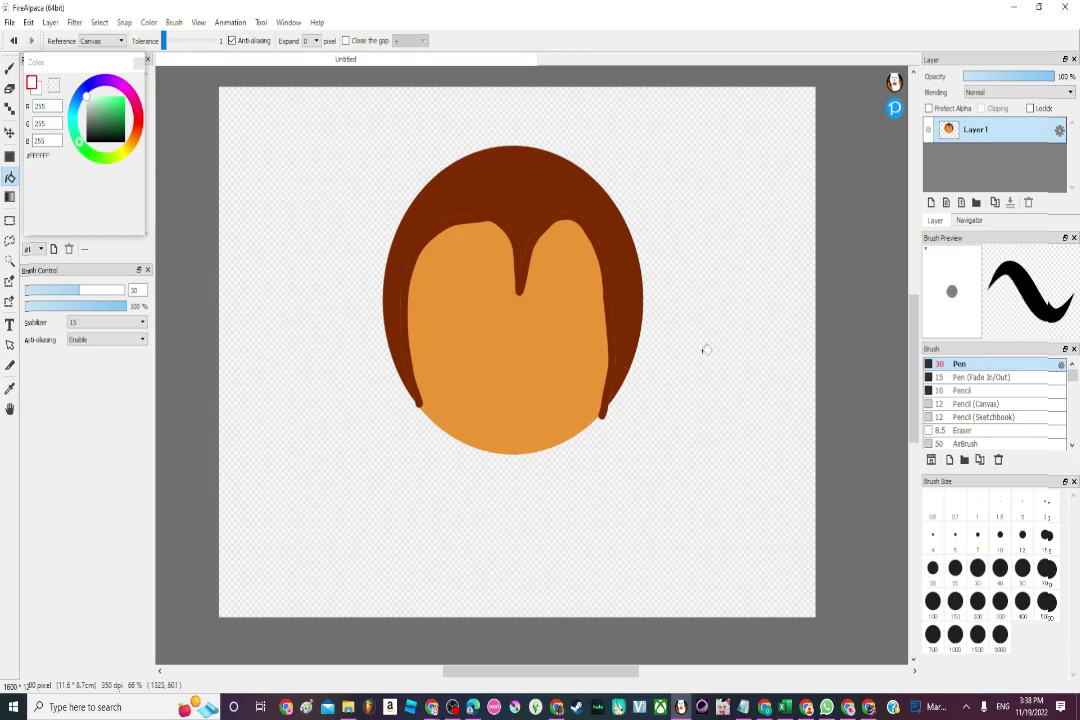
pyautogui.click(9, 66)
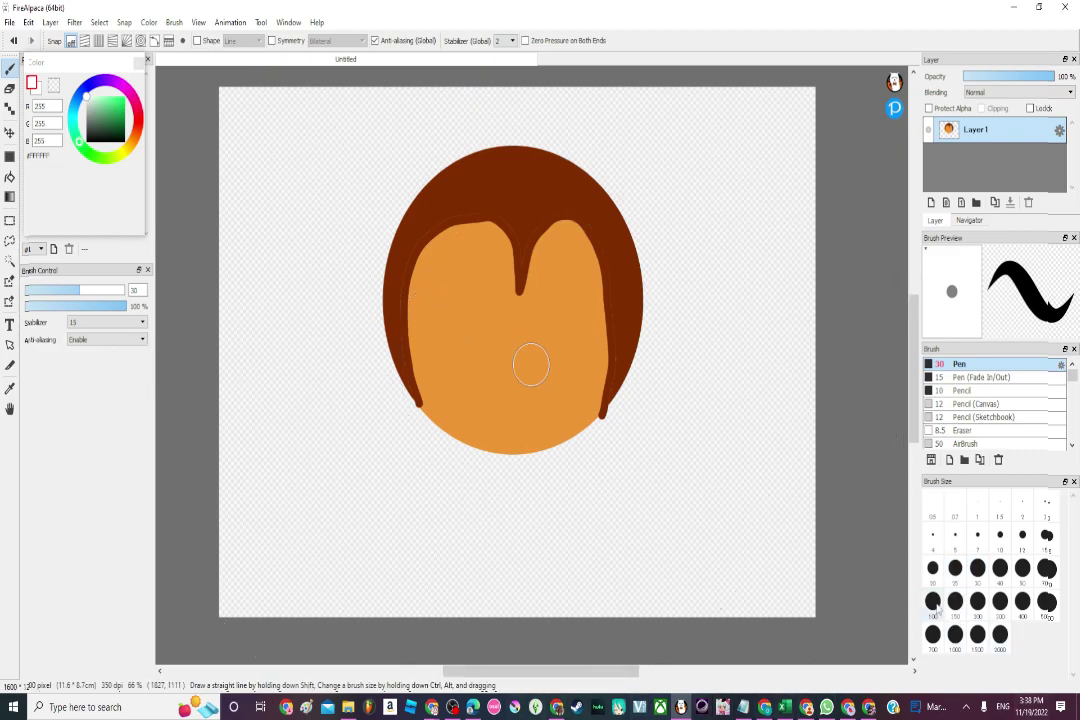
pyautogui.click(932, 605)
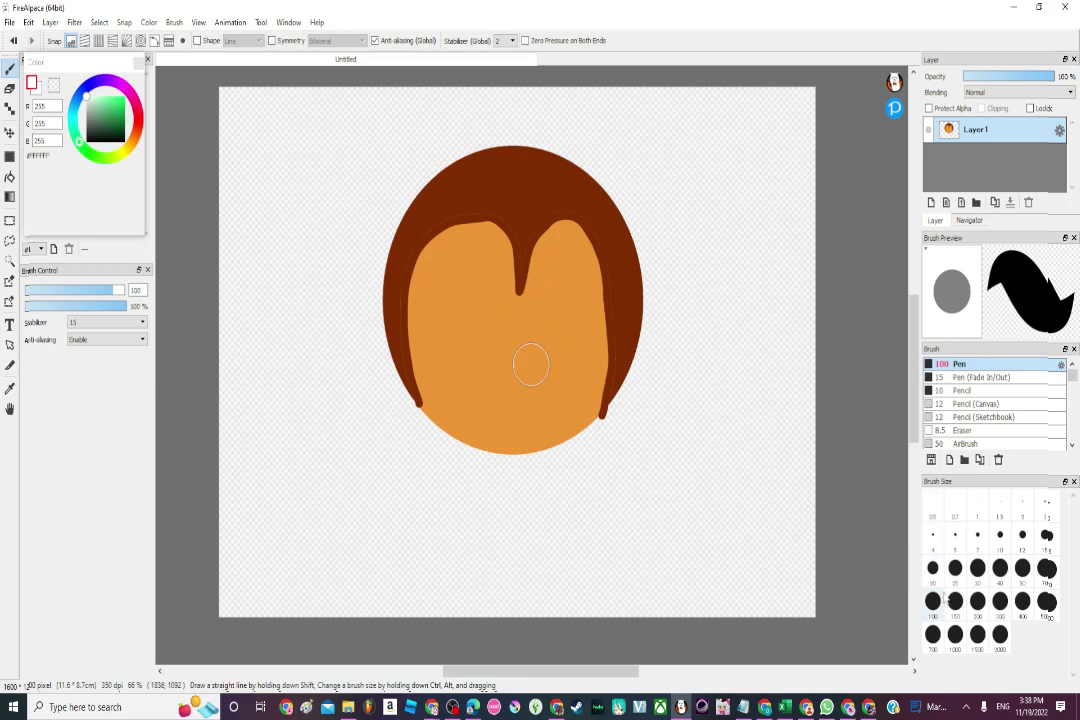
pyautogui.moveTo(533, 362); pyautogui.dragTo(575, 360)
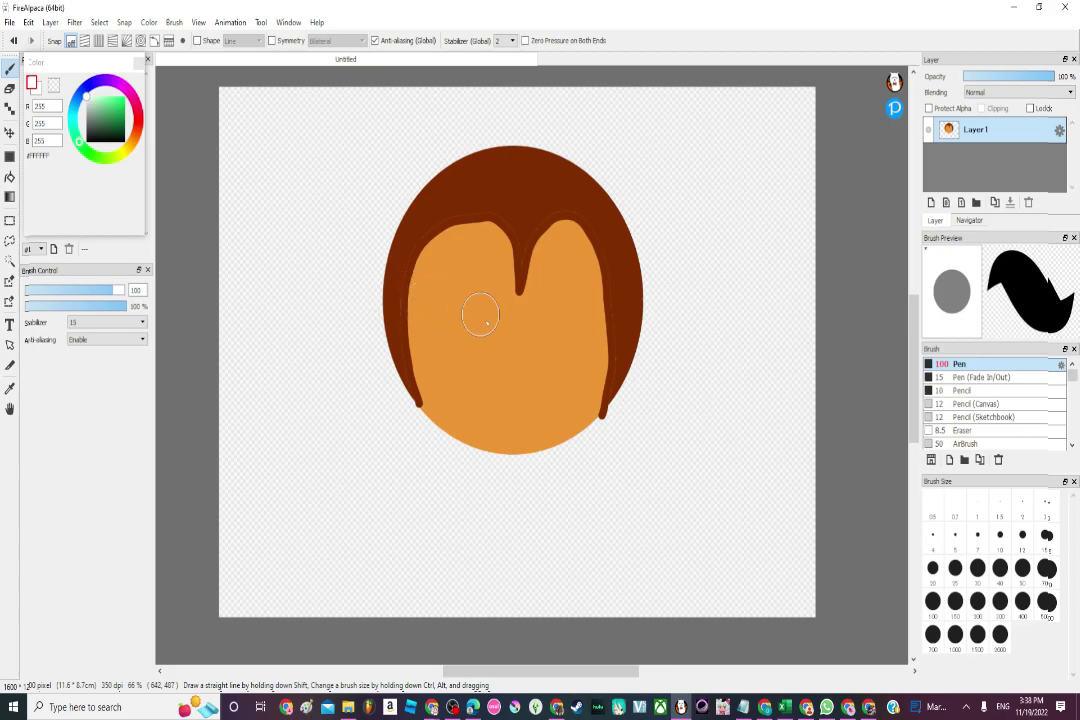
pyautogui.click(955, 605)
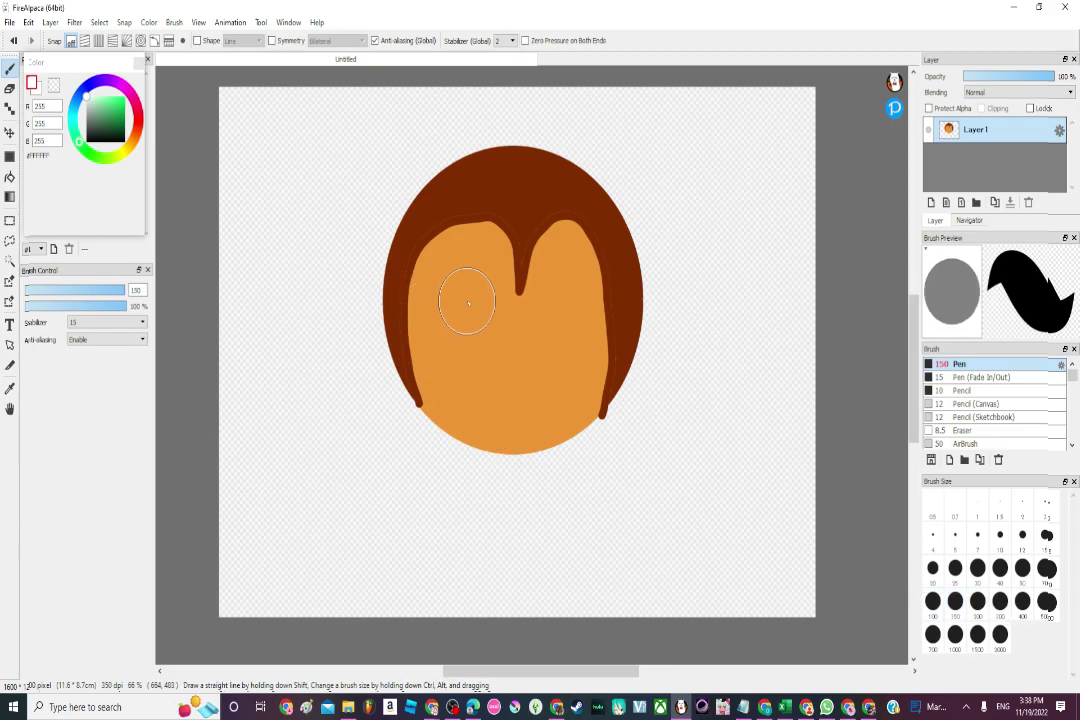
pyautogui.click(977, 603)
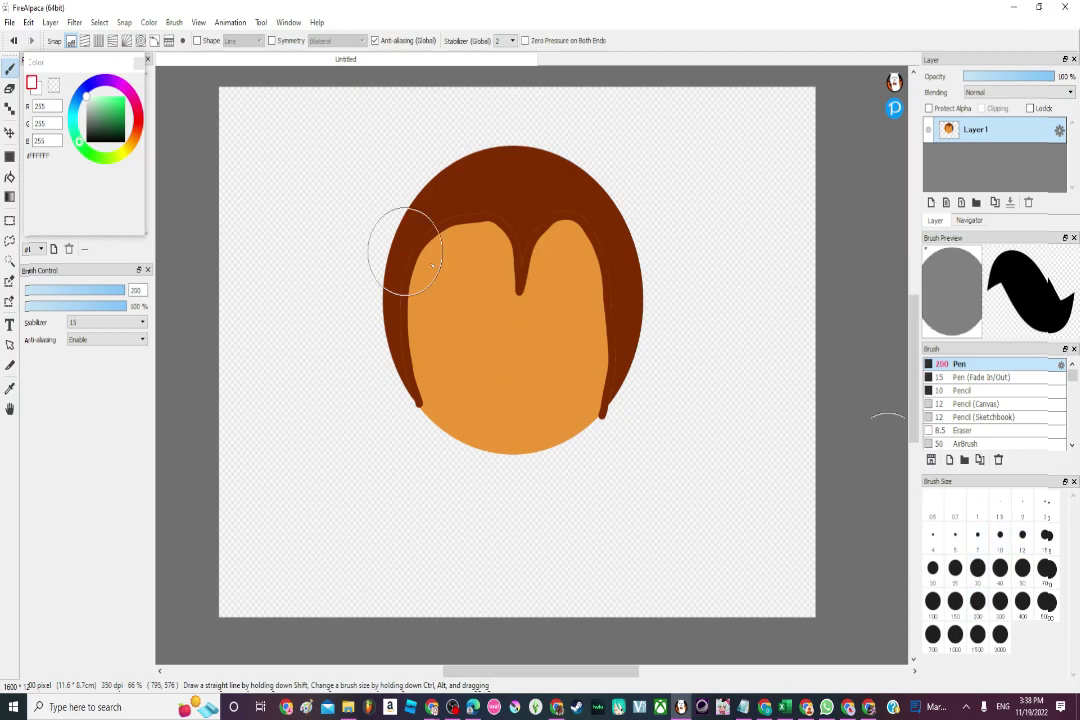
pyautogui.moveTo(103, 117); pyautogui.dragTo(82, 93)
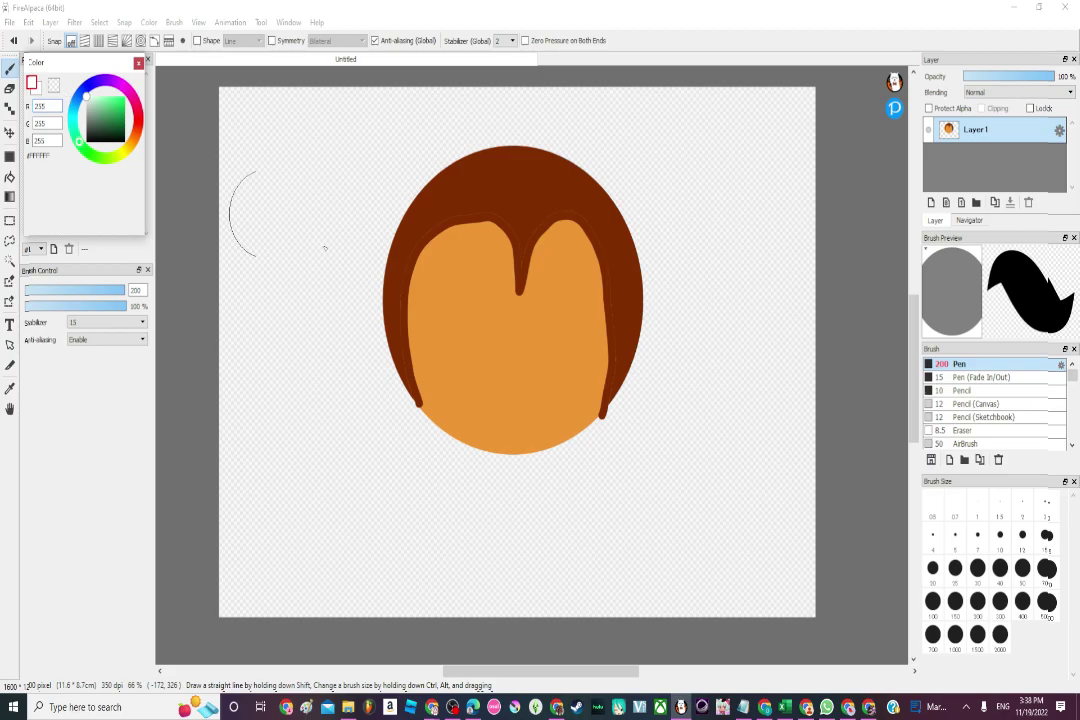
pyautogui.click(465, 313)
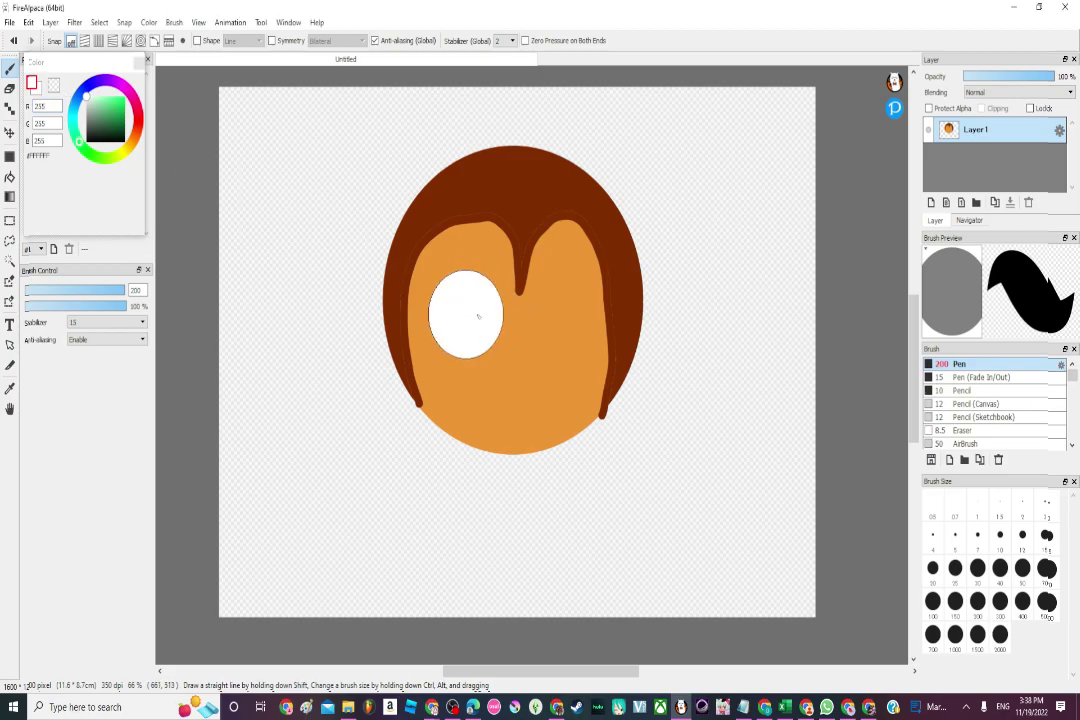
pyautogui.click(577, 324)
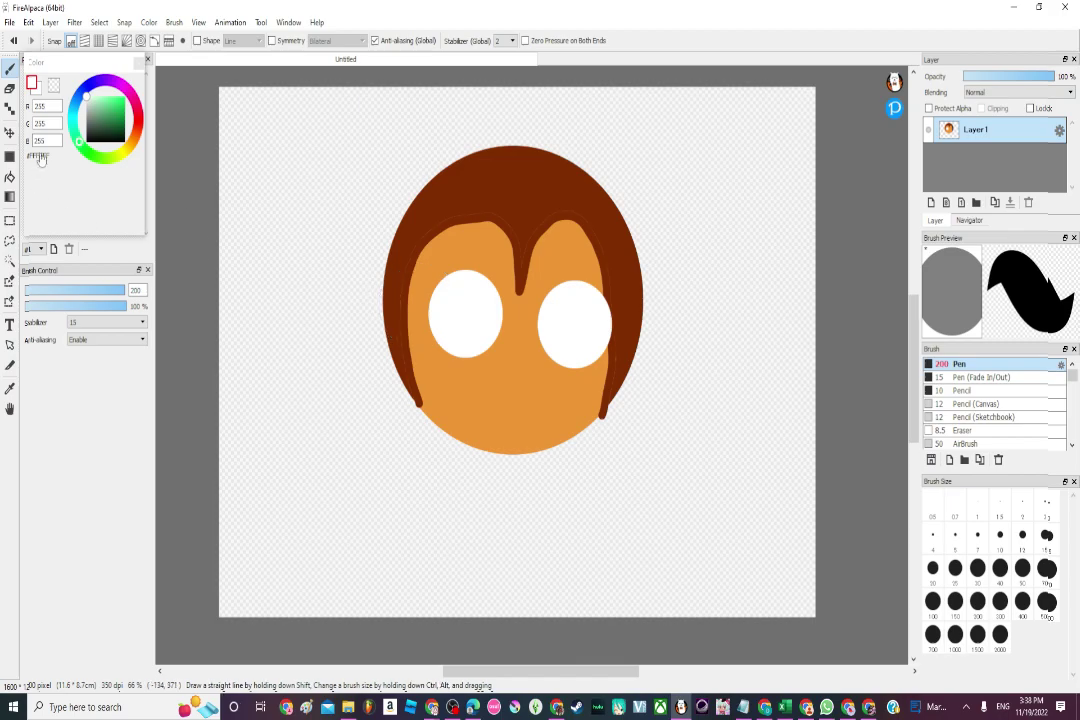
# Stamp a green #4DA26D iris at brush size 100 in the middle of each white eye
pyautogui.click(107, 103)
pyautogui.moveTo(106, 101)
pyautogui.mouseDown()
pyautogui.moveTo(108, 116)
pyautogui.moveTo(133, 126)
pyautogui.moveTo(106, 113)
pyautogui.mouseUp()
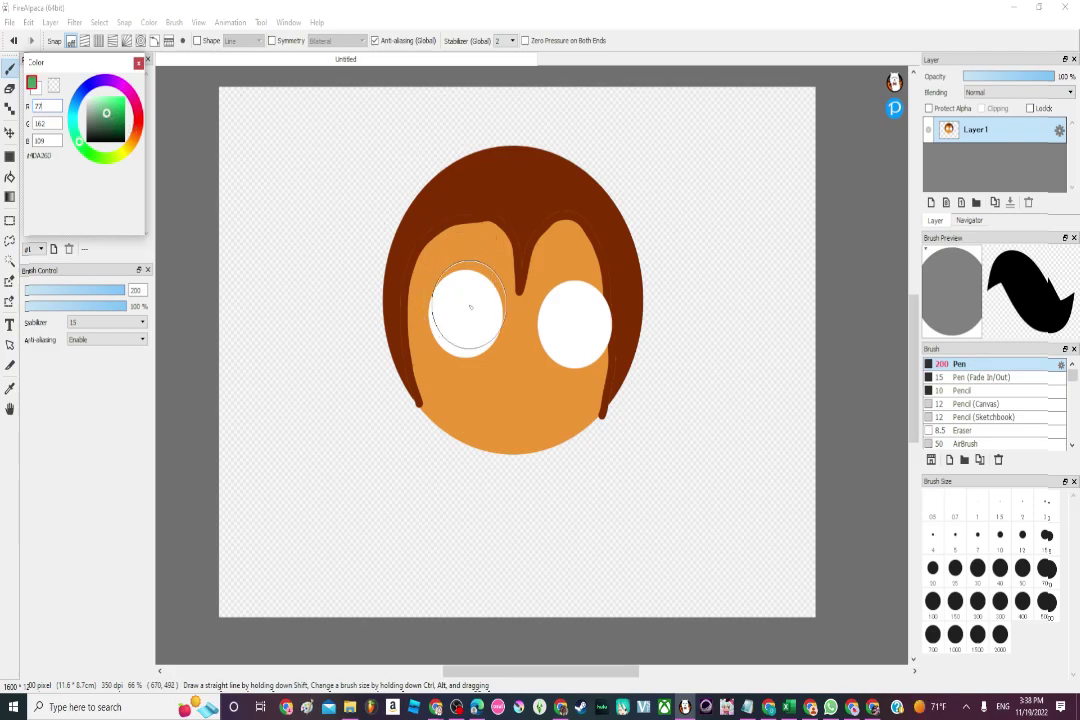
pyautogui.click(932, 601)
pyautogui.click(467, 316)
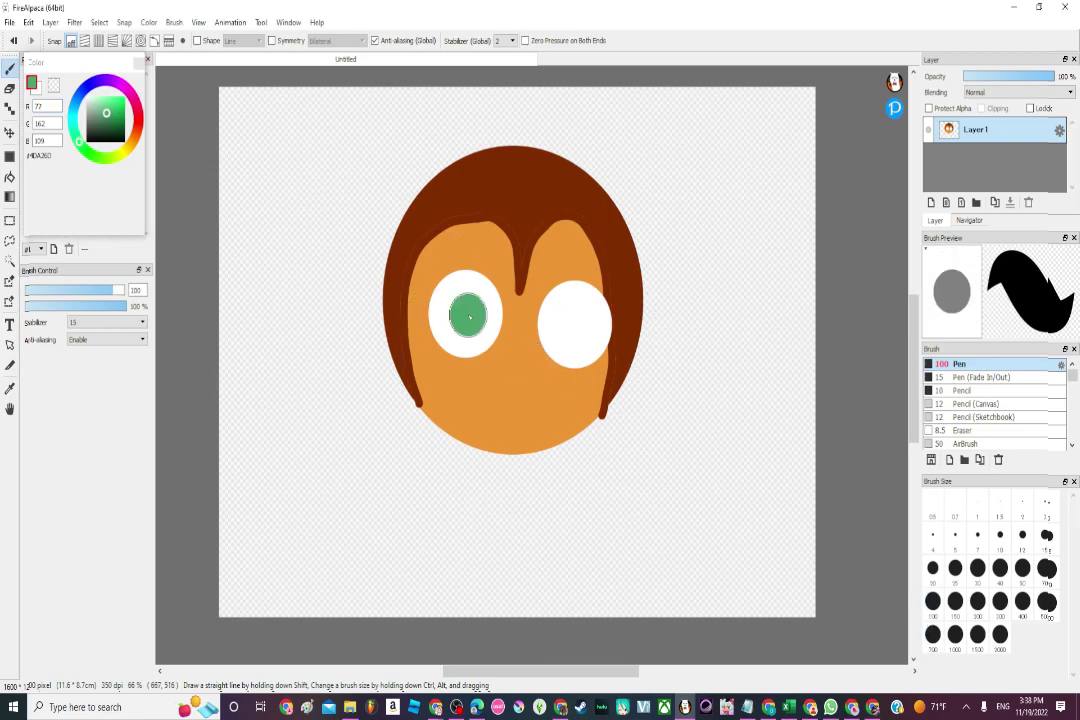
pyautogui.click(580, 323)
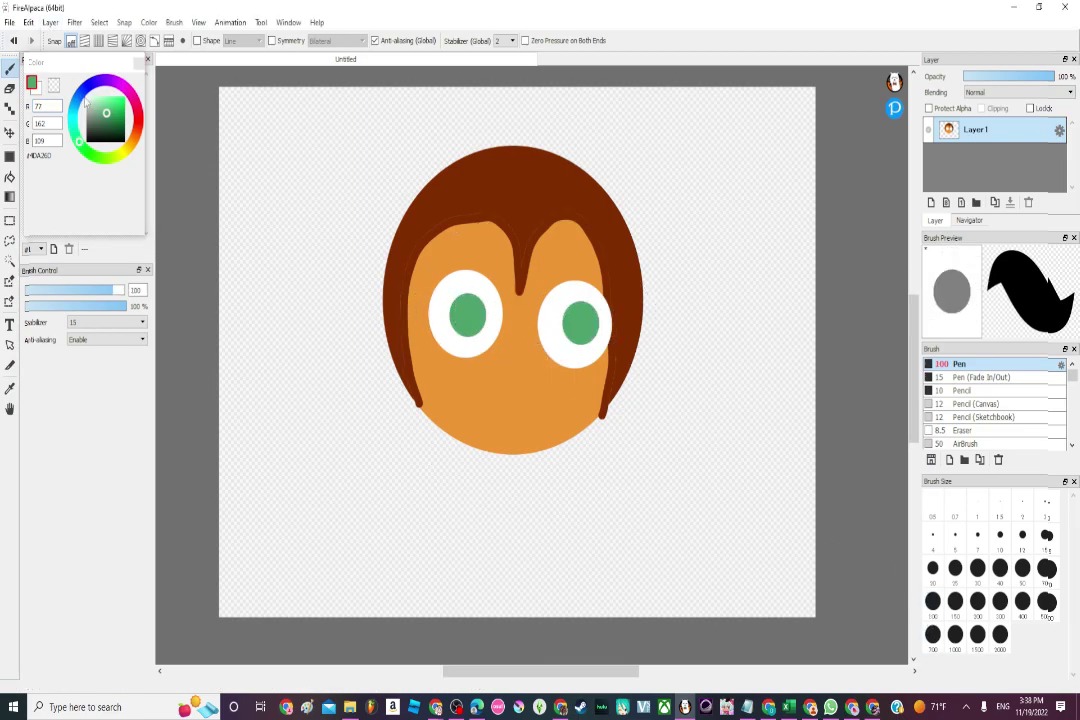
# Add a black #000000 pupil at brush size 20 inside each green iris
pyautogui.moveTo(101, 125); pyautogui.dragTo(86, 141)
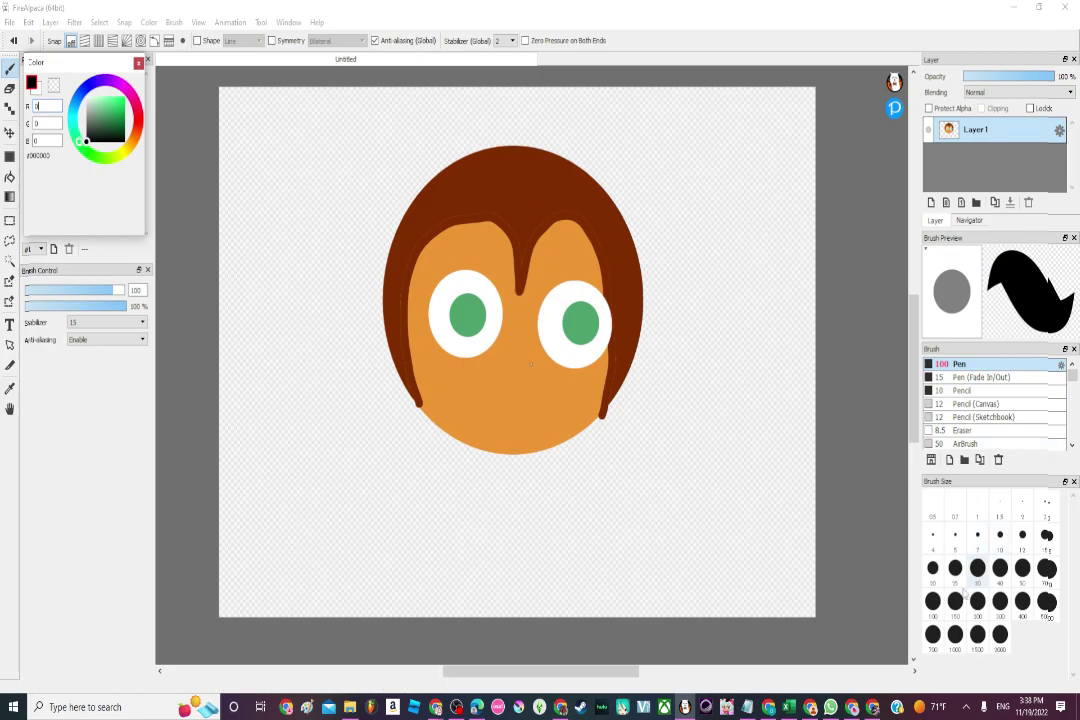
pyautogui.click(932, 570)
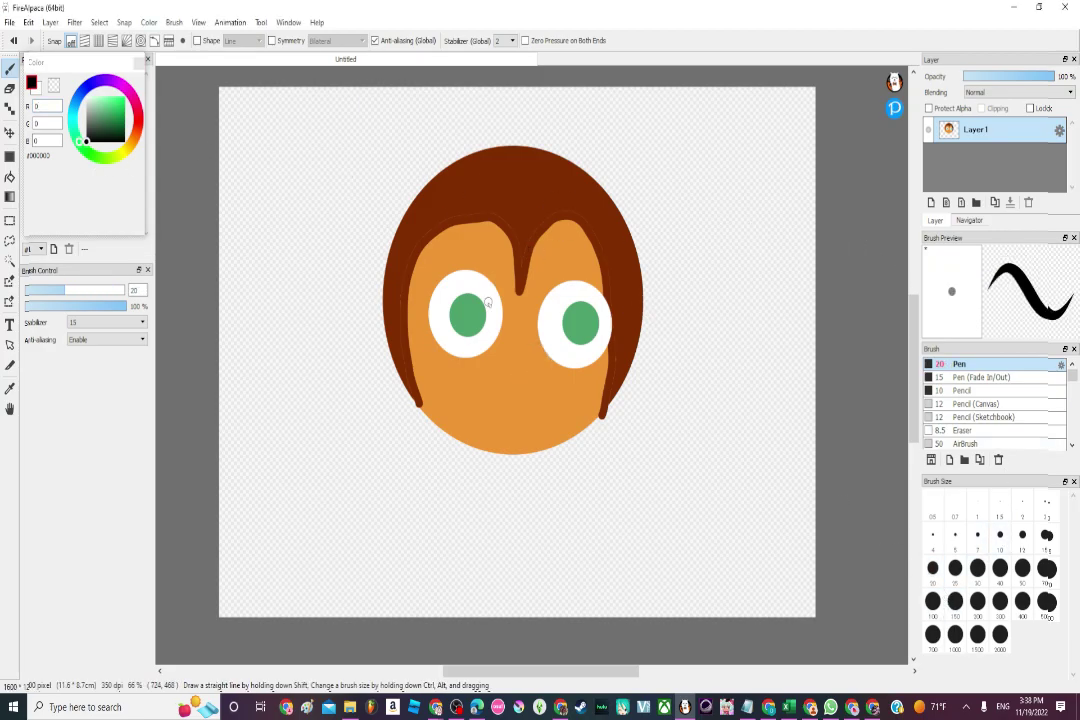
pyautogui.click(583, 325)
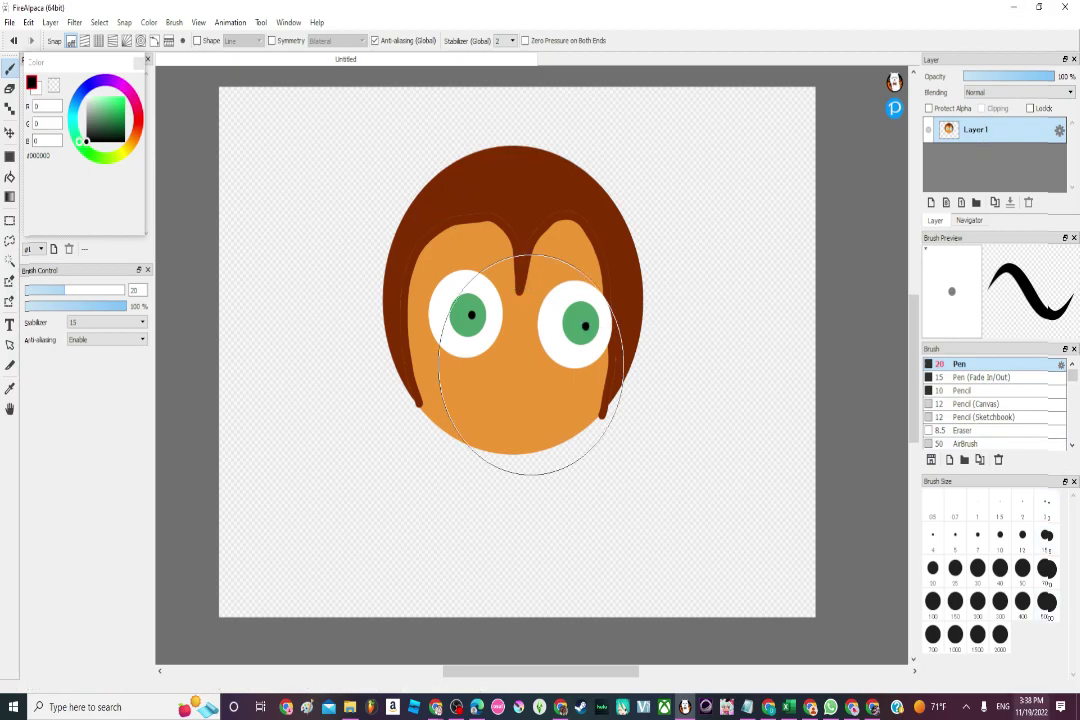
# Pick up the hair's brown #802D00 as the drawing colour for the Pen at brush size 150
pyautogui.click(957, 601)
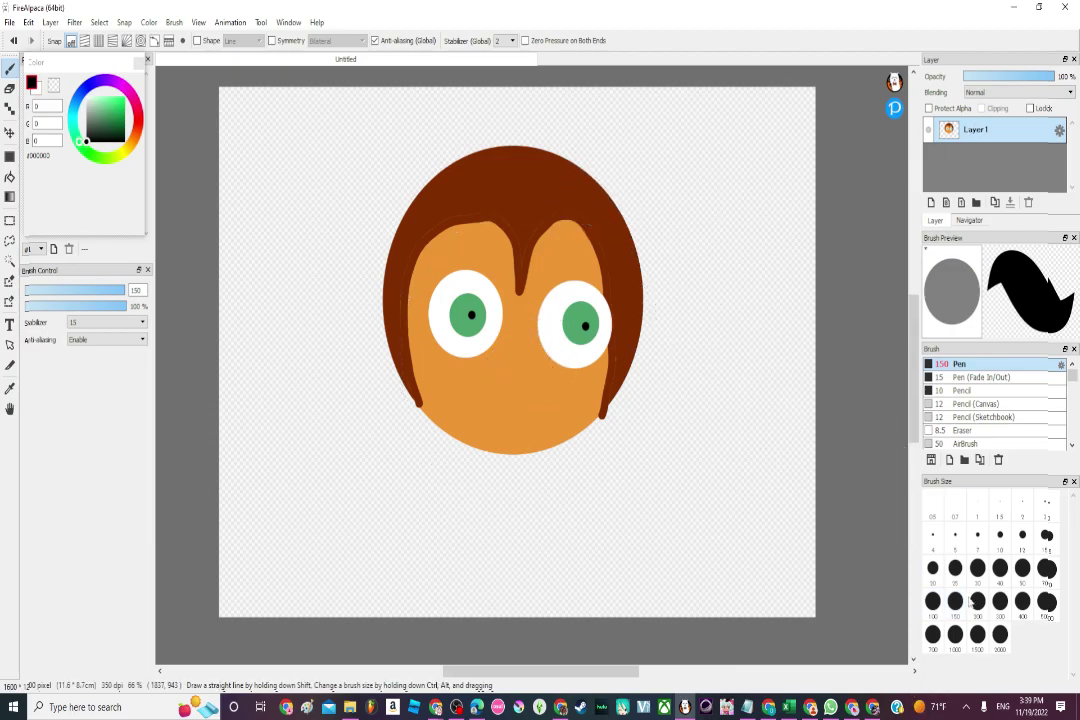
pyautogui.click(10, 388)
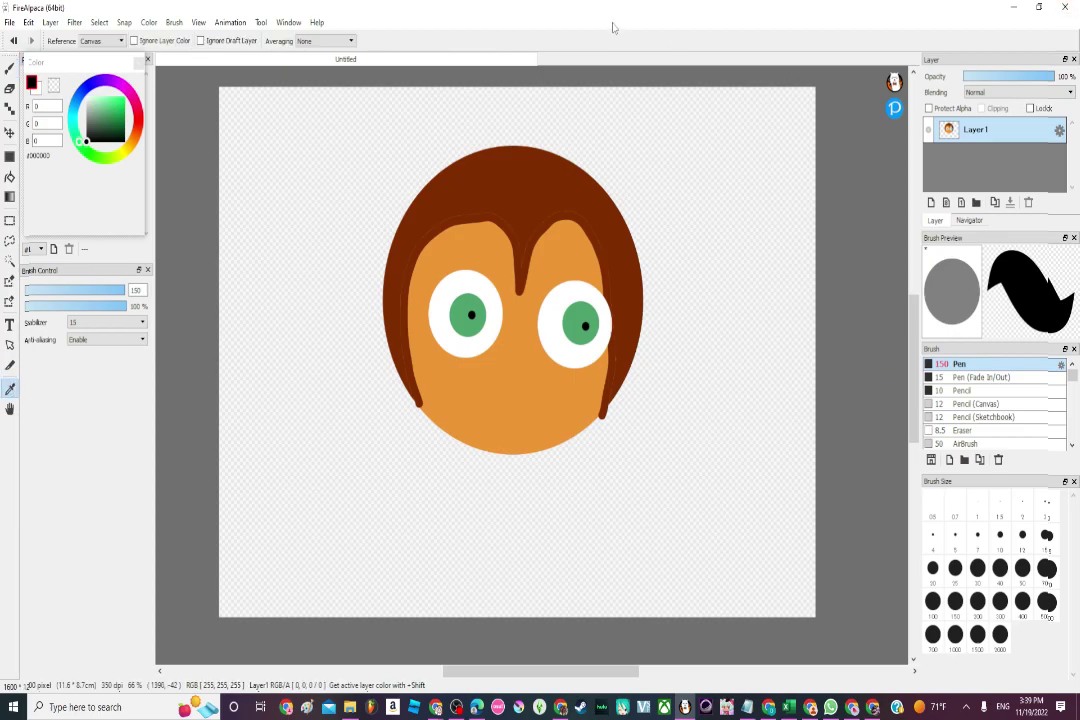
pyautogui.click(529, 178)
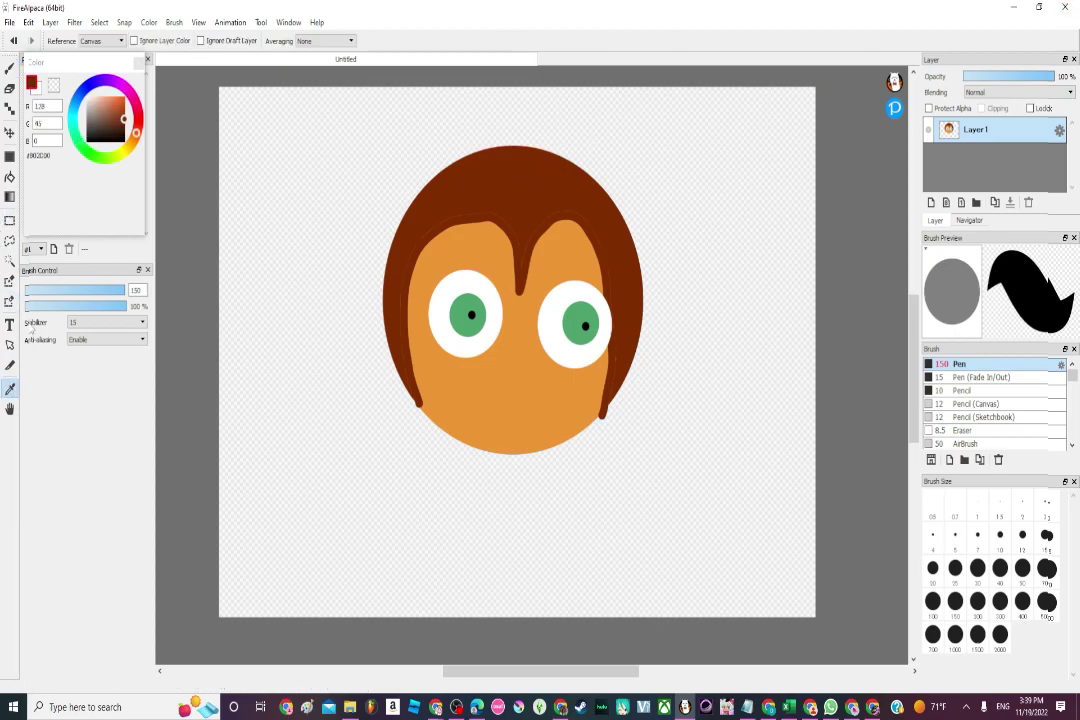
pyautogui.click(9, 67)
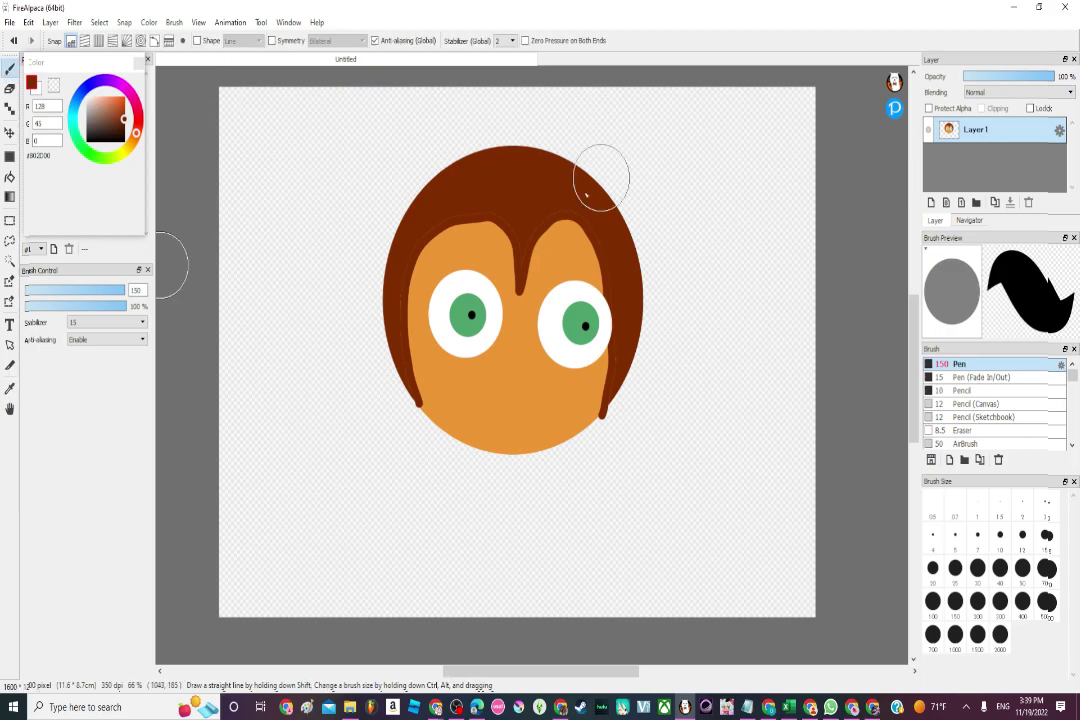
pyautogui.moveTo(412, 194)
pyautogui.mouseDown()
pyautogui.moveTo(376, 209)
pyautogui.moveTo(346, 314)
pyautogui.moveTo(373, 385)
pyautogui.moveTo(377, 447)
pyautogui.mouseUp()
pyautogui.scroll(-1, 193, 335)
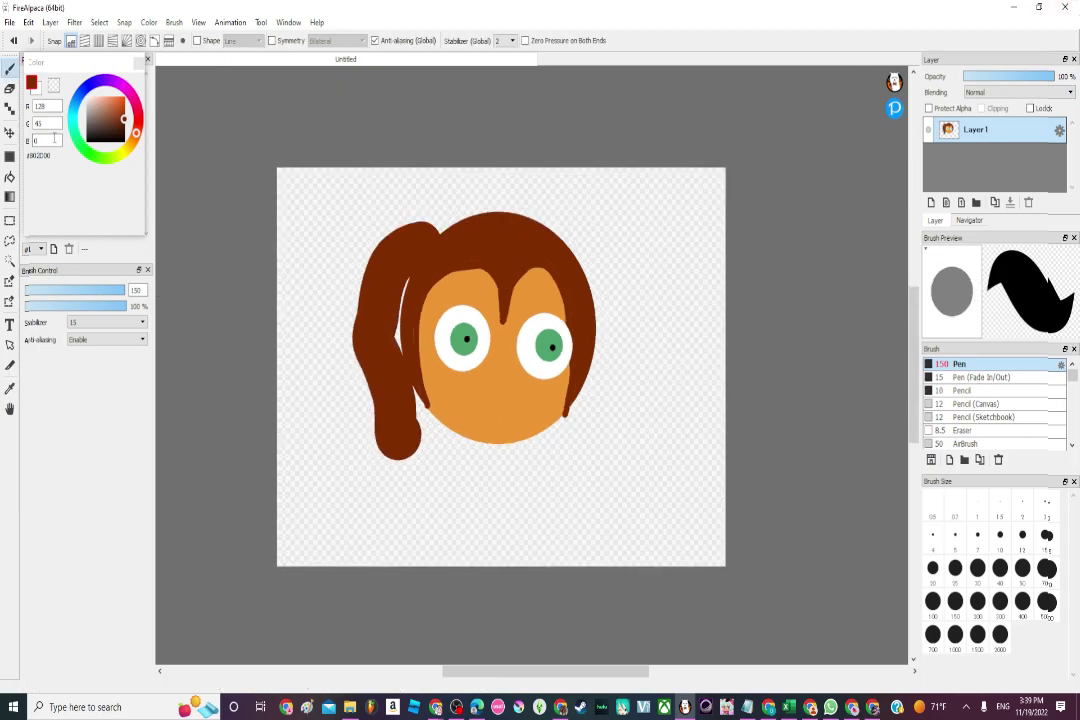
pyautogui.click(13, 40)
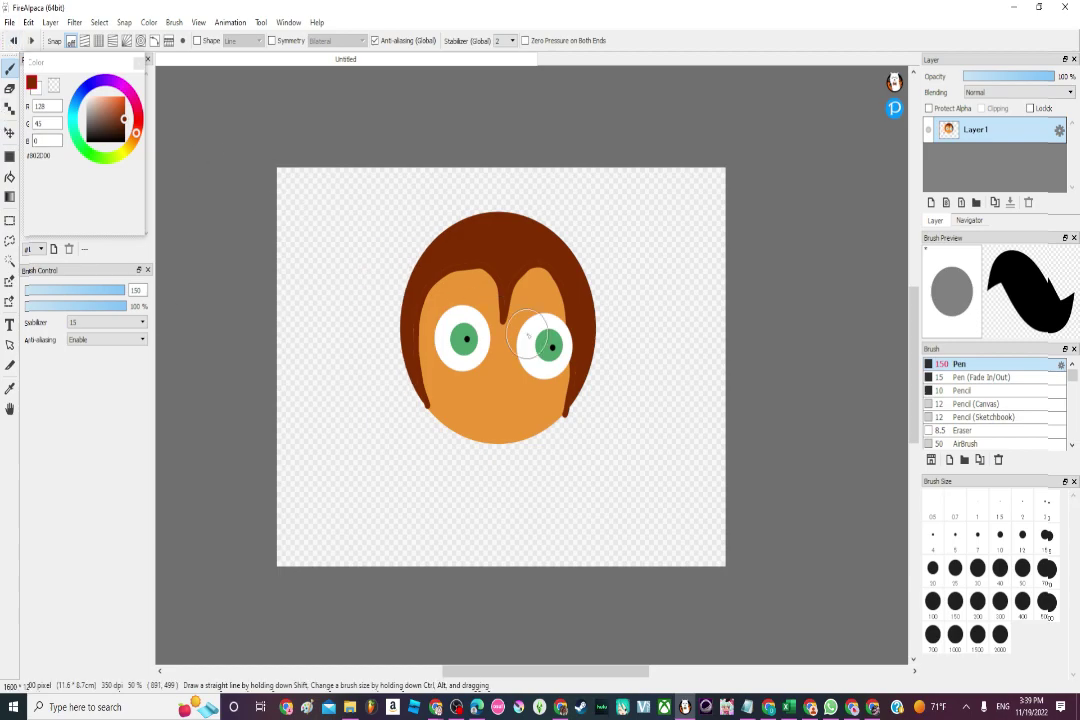
# Outline a large pointed hair lock hanging outward from each side of the head in brown #802D00 at brush size 25
pyautogui.scroll(2, 530, 330)
pyautogui.scroll(-2, 815, 422)
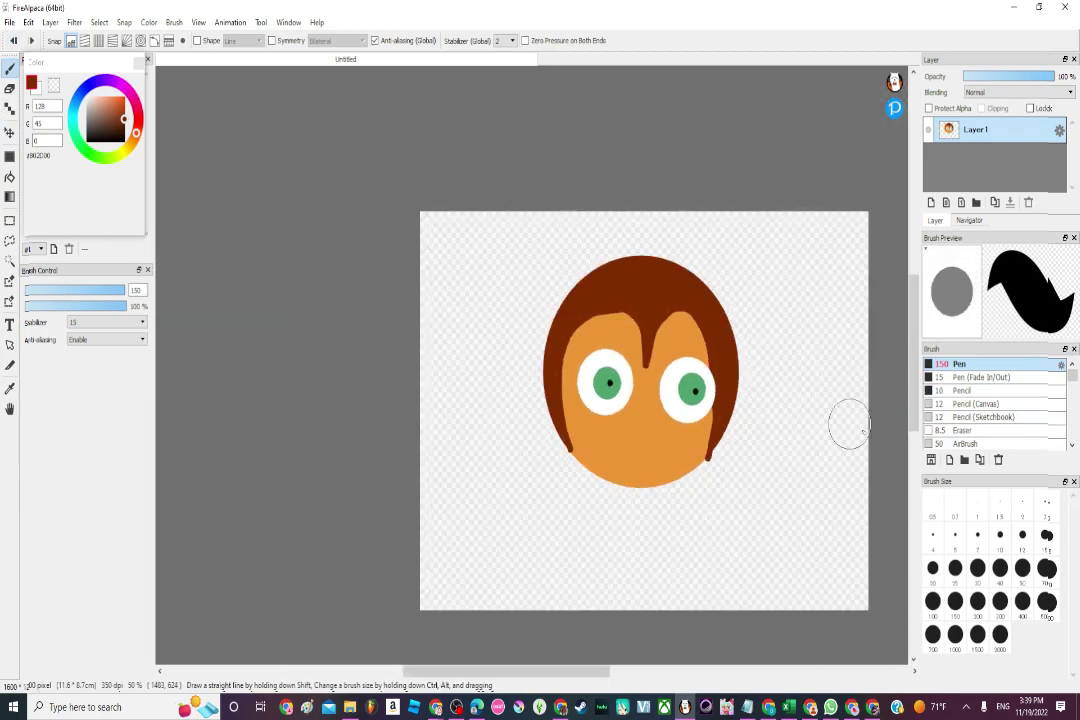
pyautogui.click(955, 568)
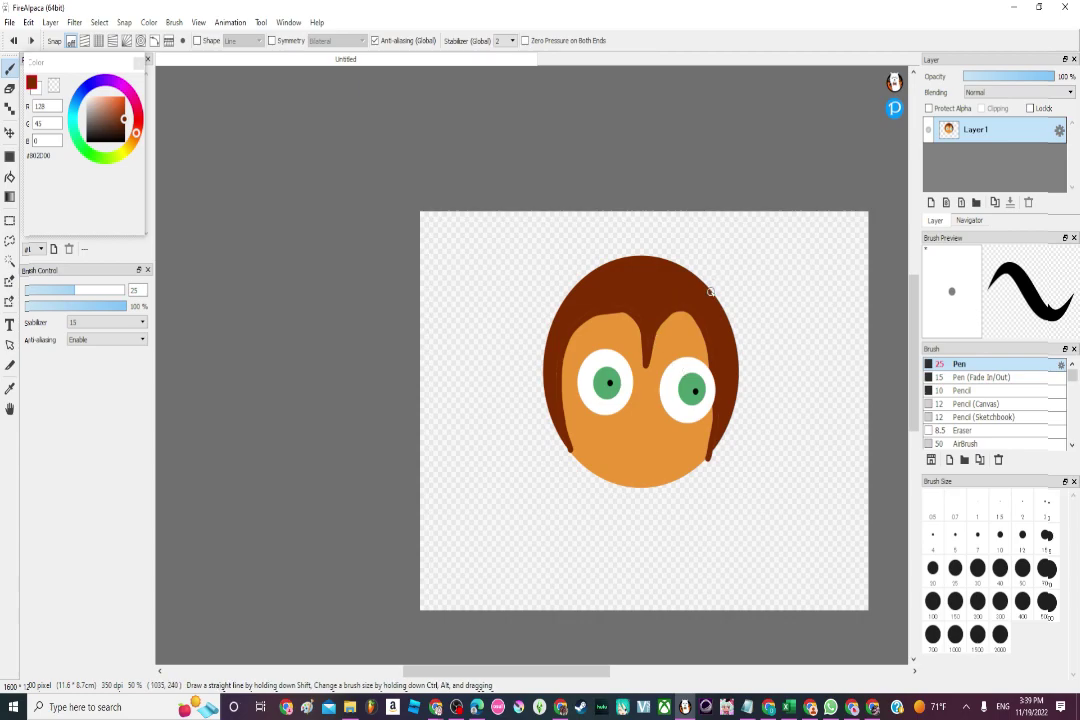
pyautogui.moveTo(716, 295)
pyautogui.mouseDown()
pyautogui.moveTo(772, 347)
pyautogui.moveTo(809, 419)
pyautogui.moveTo(814, 513)
pyautogui.moveTo(711, 449)
pyautogui.mouseUp()
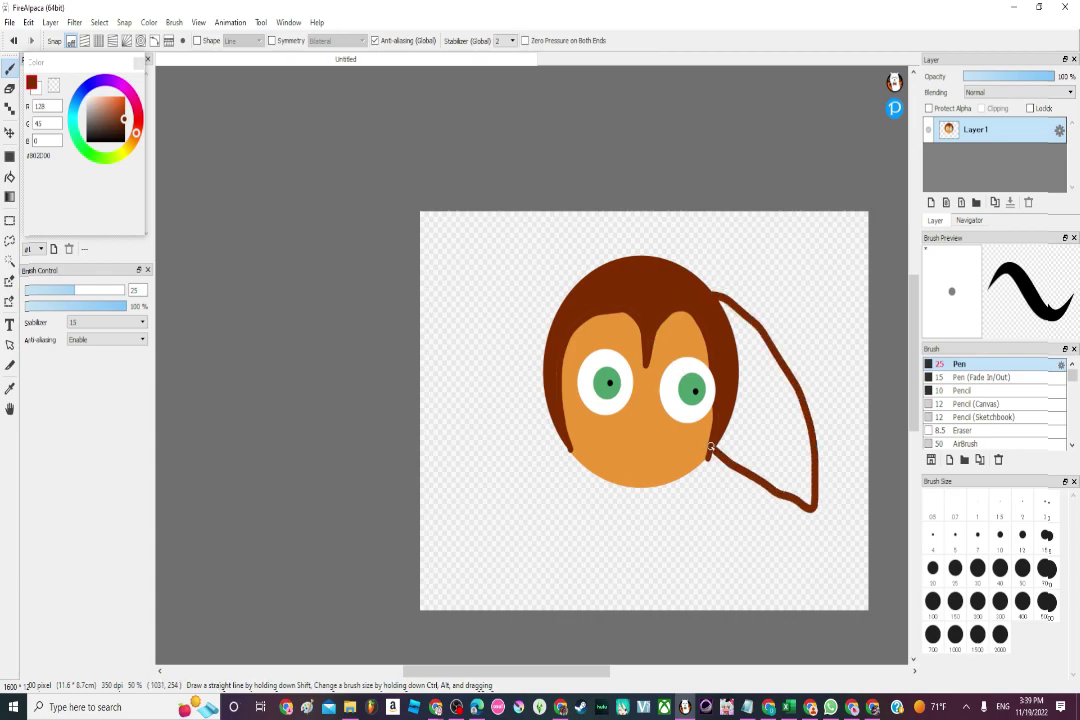
pyautogui.moveTo(556, 314)
pyautogui.mouseDown()
pyautogui.moveTo(468, 412)
pyautogui.moveTo(432, 538)
pyautogui.moveTo(541, 427)
pyautogui.mouseUp()
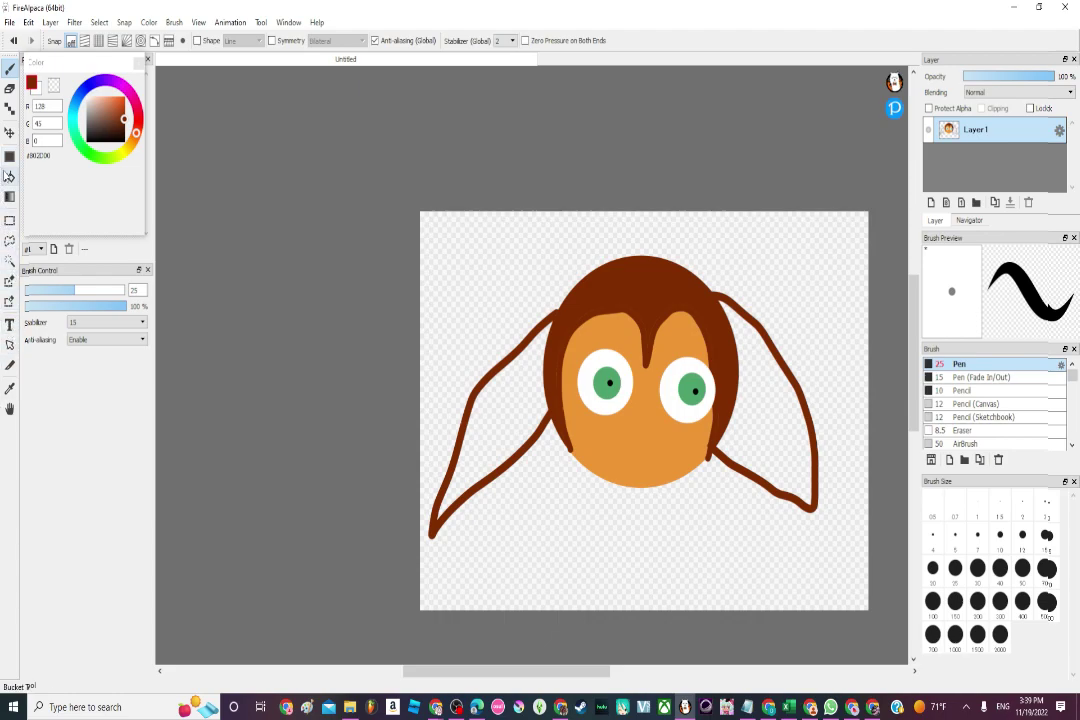
# Fill both outlined side locks with the brown hair colour #802D00 using the Bucket tool
pyautogui.click(9, 176)
pyautogui.click(487, 412)
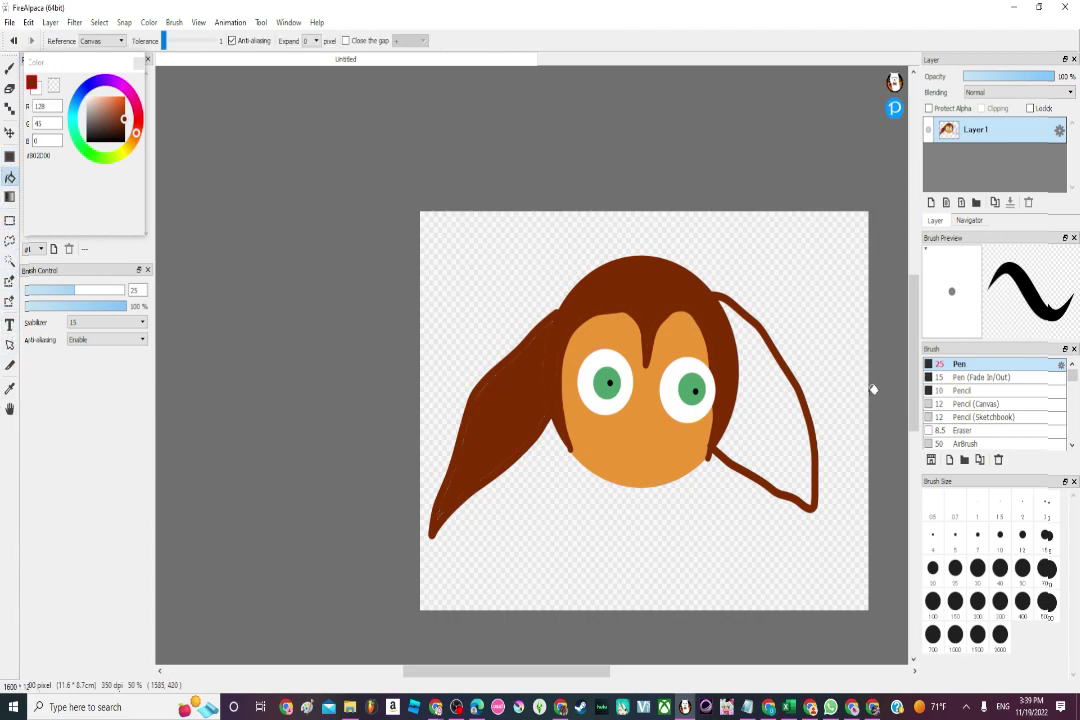
pyautogui.click(800, 427)
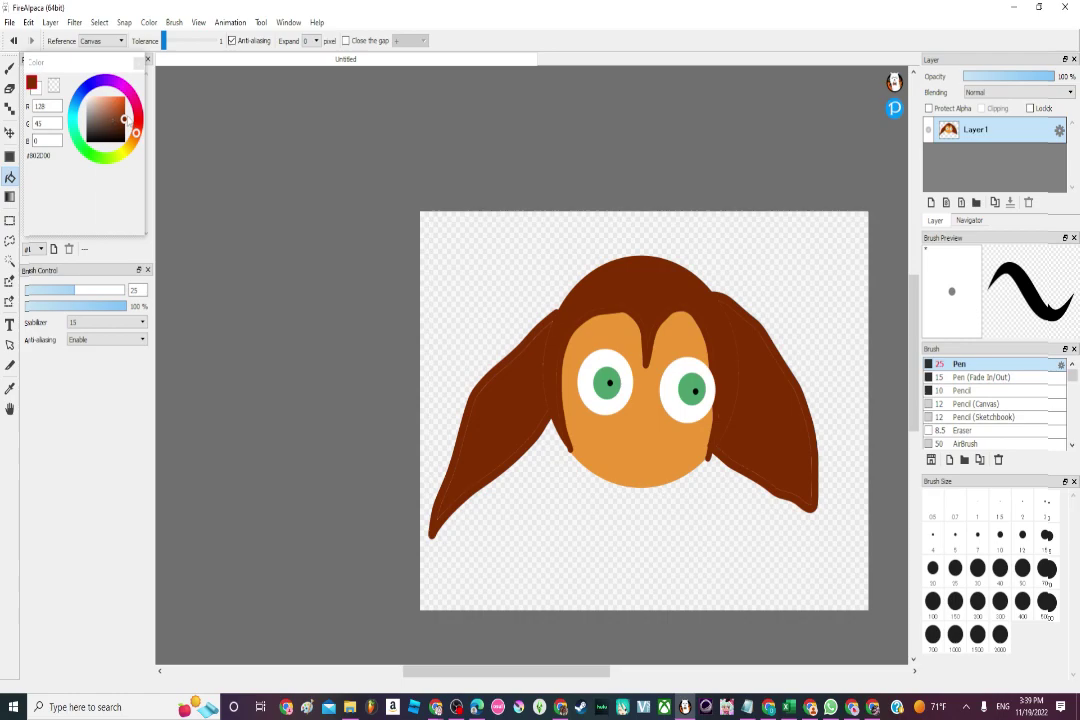
# Stamp a nose dot just below and between the eyes in #932E2A at brush size 30 and cover it with darker #57211F
pyautogui.click(112, 116)
pyautogui.moveTo(111, 114)
pyautogui.mouseDown()
pyautogui.moveTo(101, 115)
pyautogui.moveTo(115, 120)
pyautogui.mouseUp()
pyautogui.click(123, 116)
pyautogui.click(140, 121)
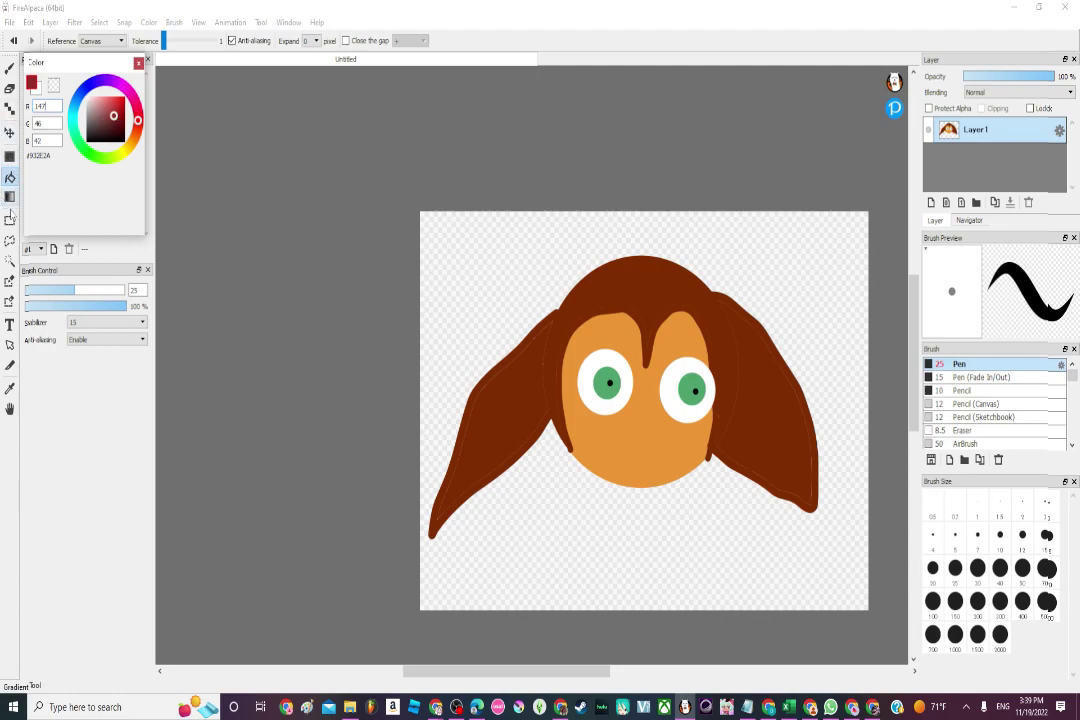
pyautogui.click(7, 67)
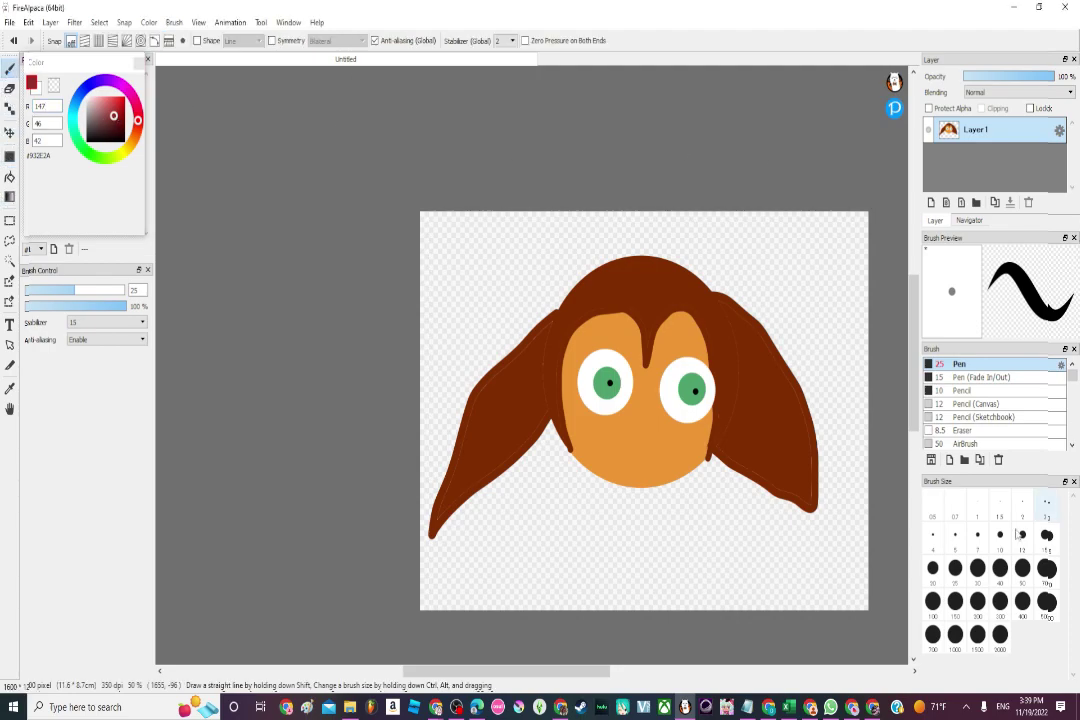
pyautogui.click(977, 568)
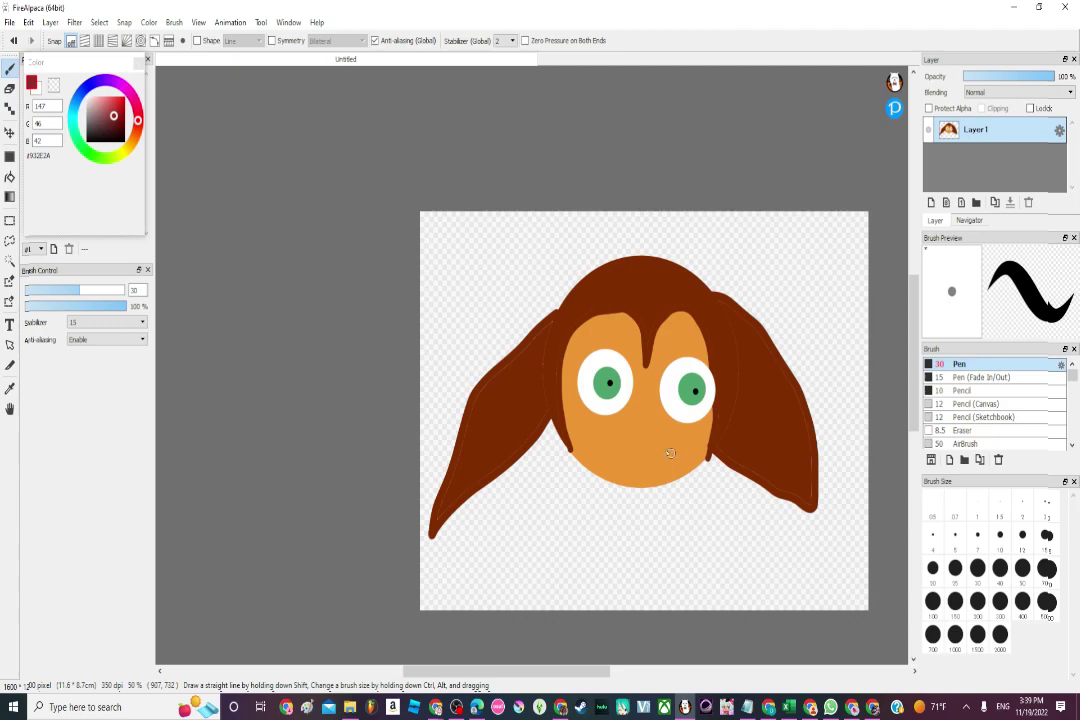
pyautogui.click(647, 421)
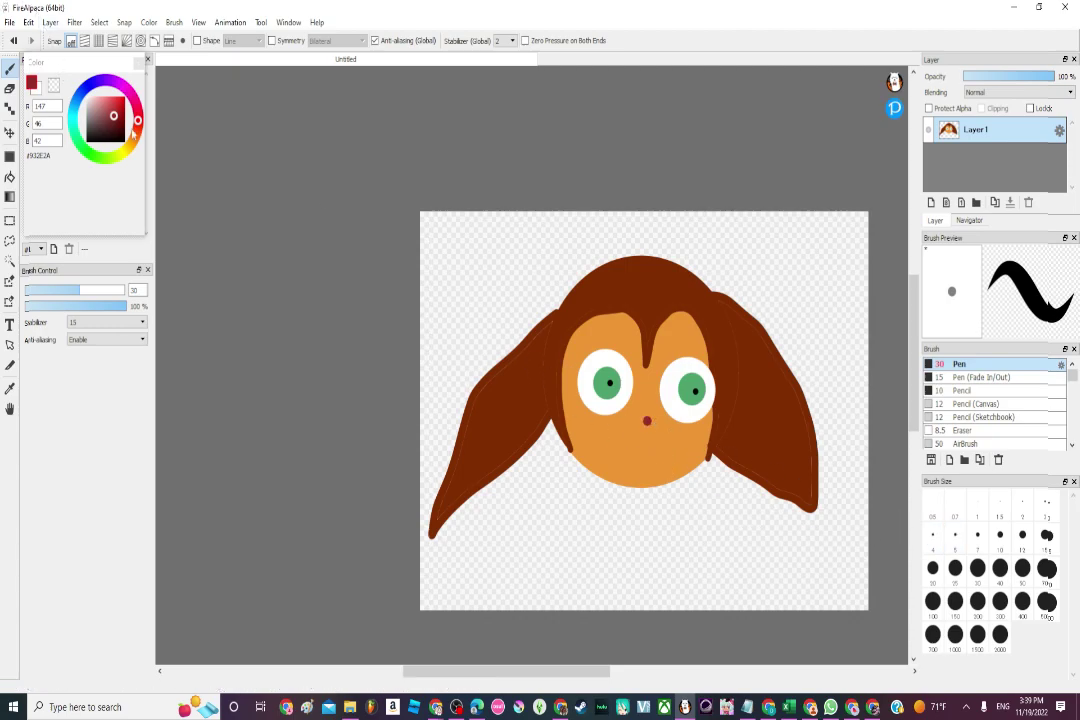
pyautogui.moveTo(113, 120); pyautogui.dragTo(111, 126)
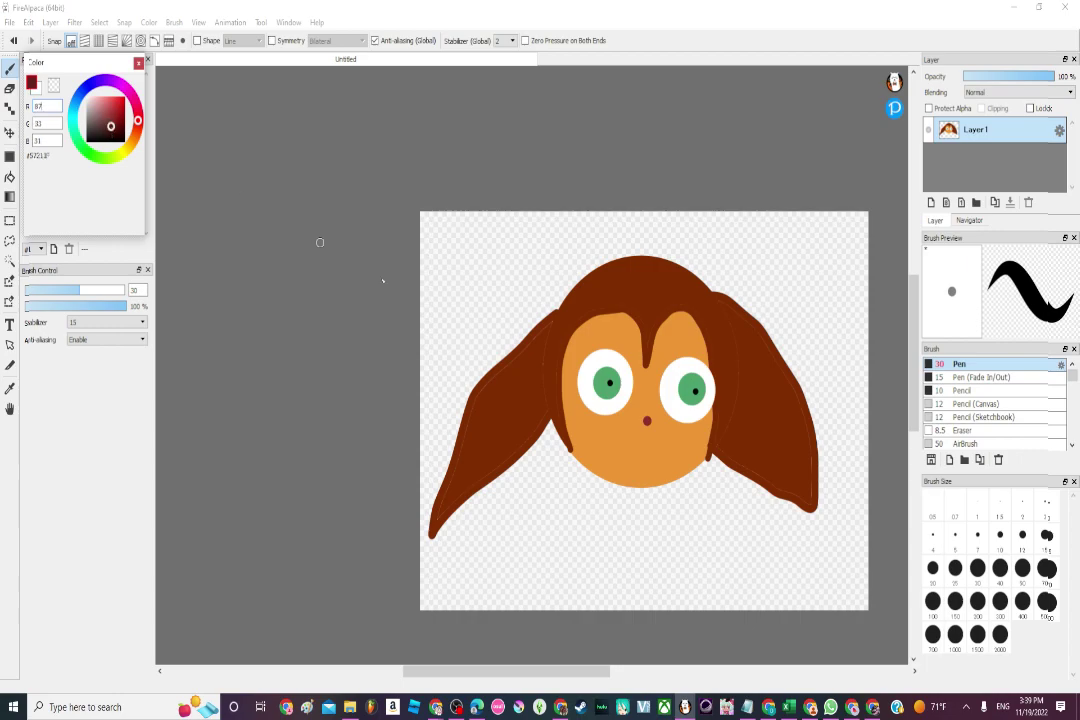
pyautogui.click(647, 421)
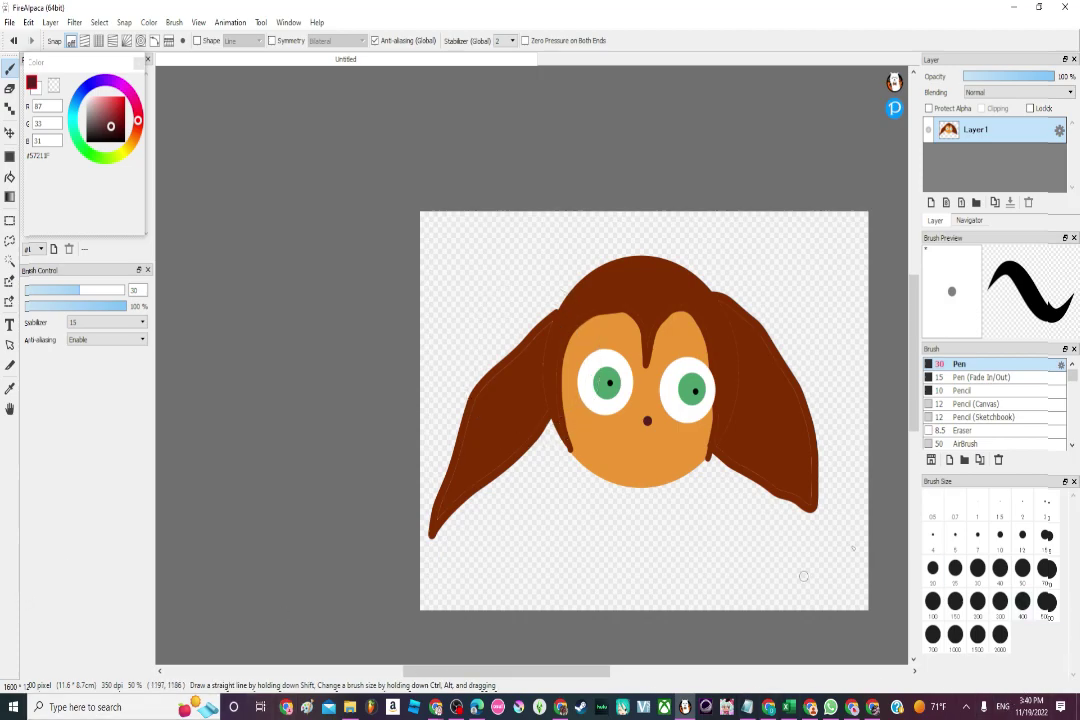
pyautogui.scroll(3, 697, 458)
pyautogui.scroll(-2, 574, 374)
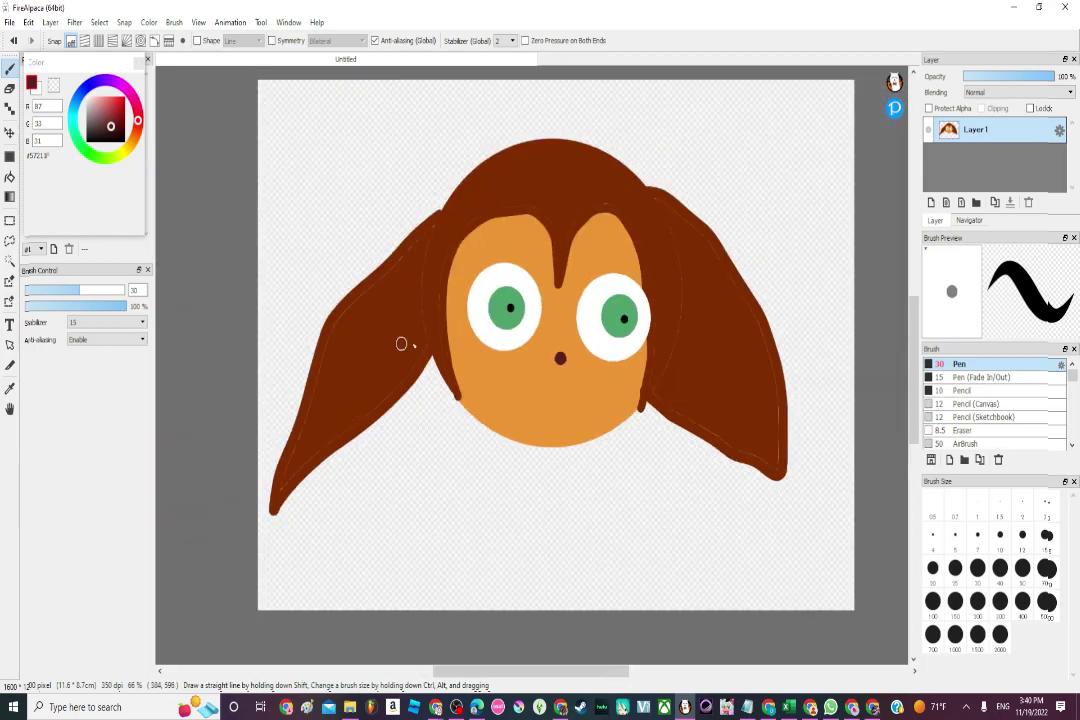